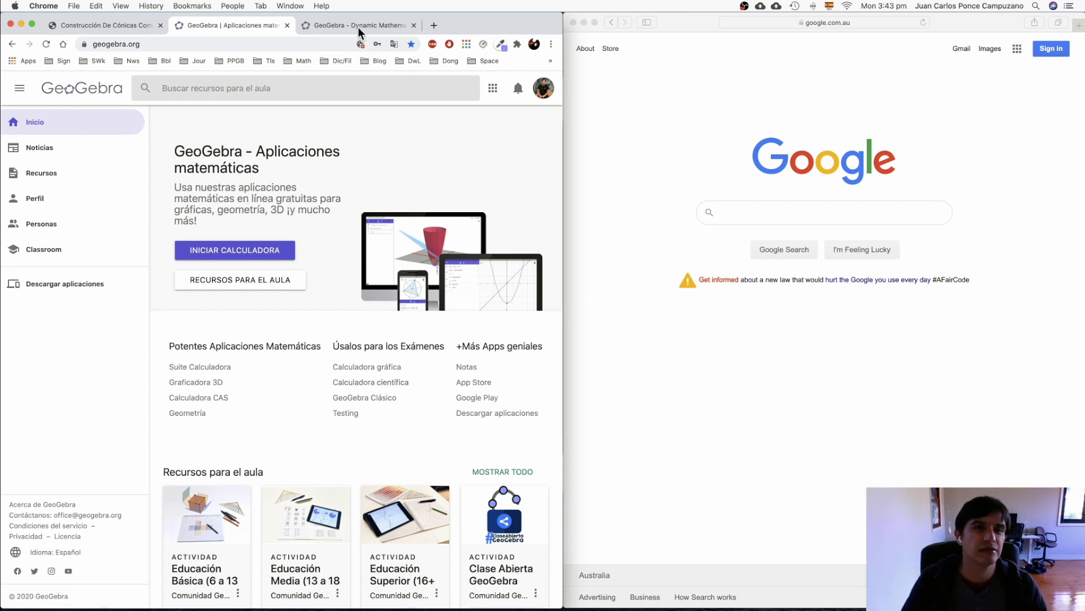
Open the profile's activity "Mappings of the circle to the upper/lower half plane" and create a class from it, keeping the suggested name
left_click(50, 208)
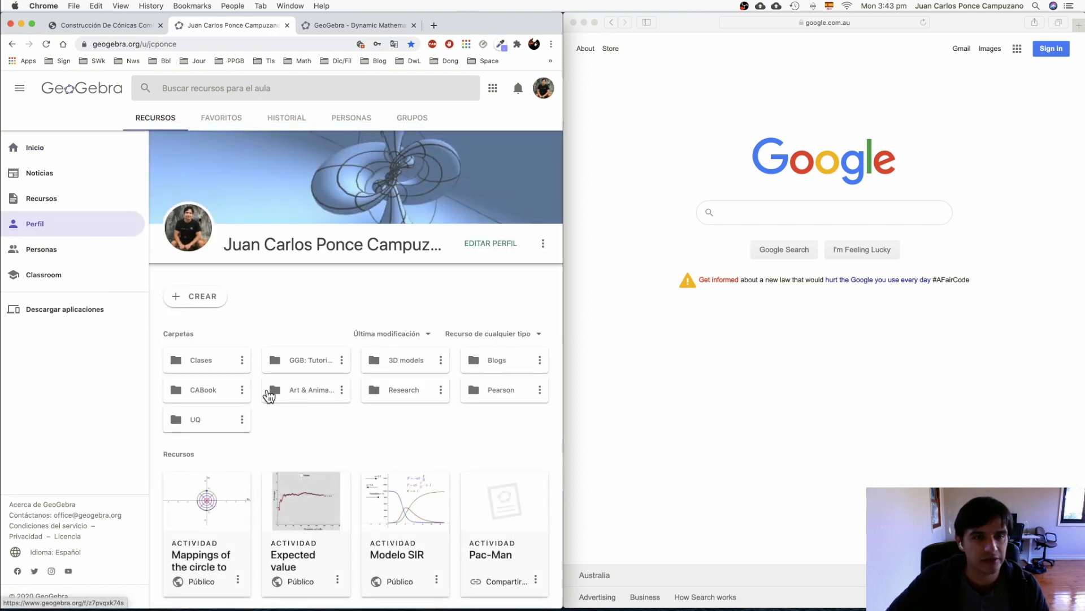
scroll(283, 425, "down", 2)
scroll(283, 422, "down", 1)
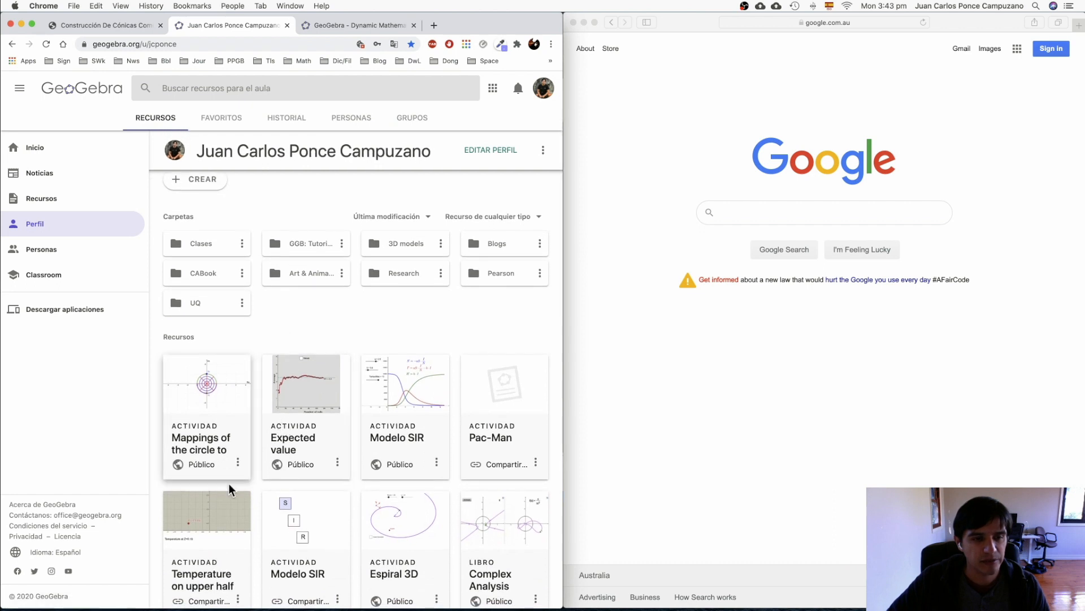
left_click(211, 406)
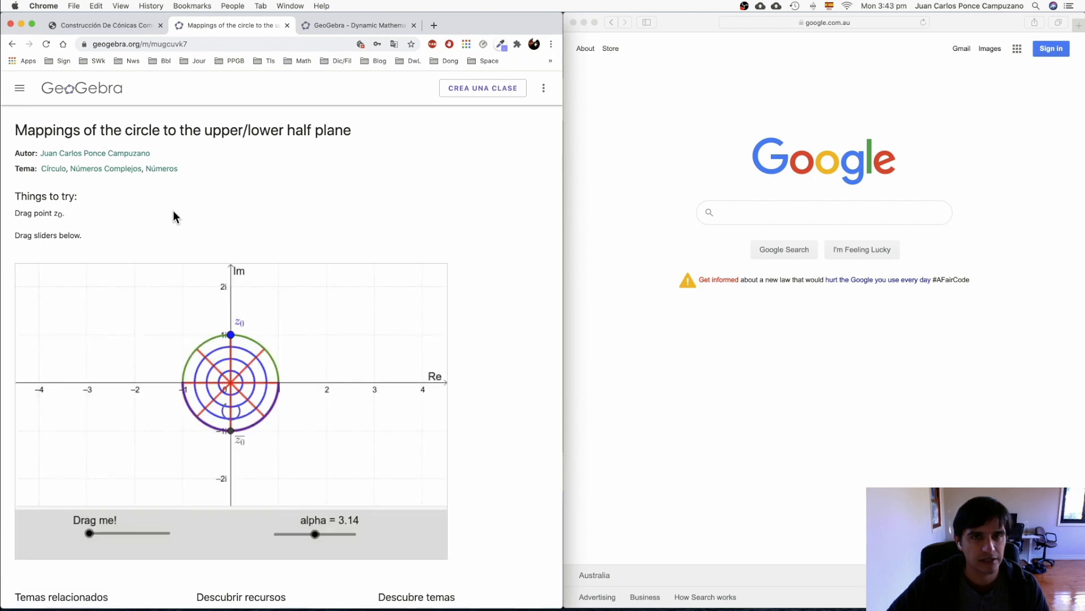
left_click(474, 95)
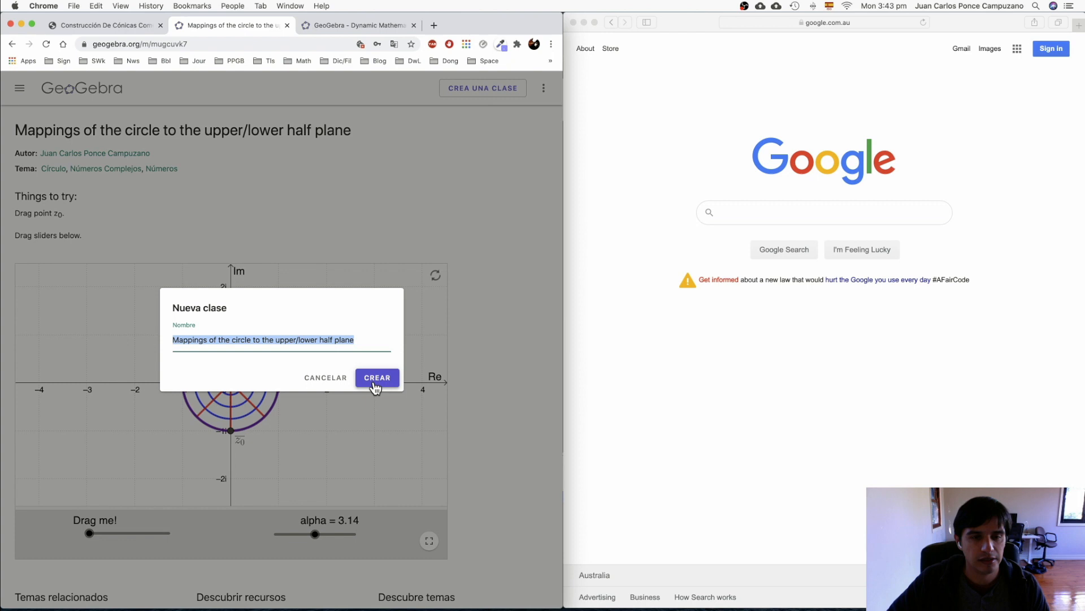
left_click(374, 382)
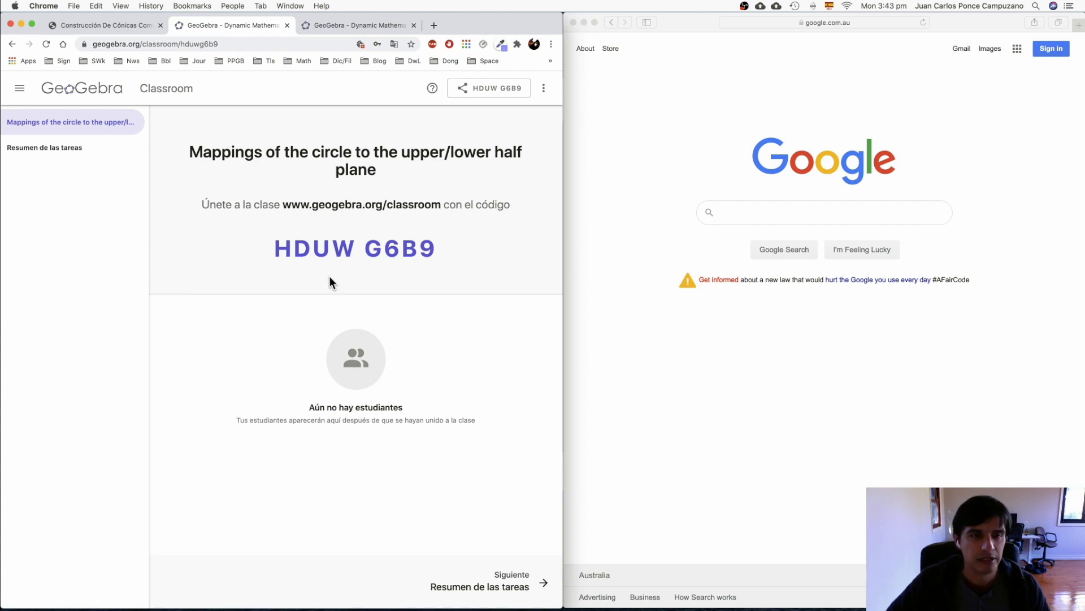
Switch to the "Construcción de tangentes" class and examine its title and join code
left_click(350, 26)
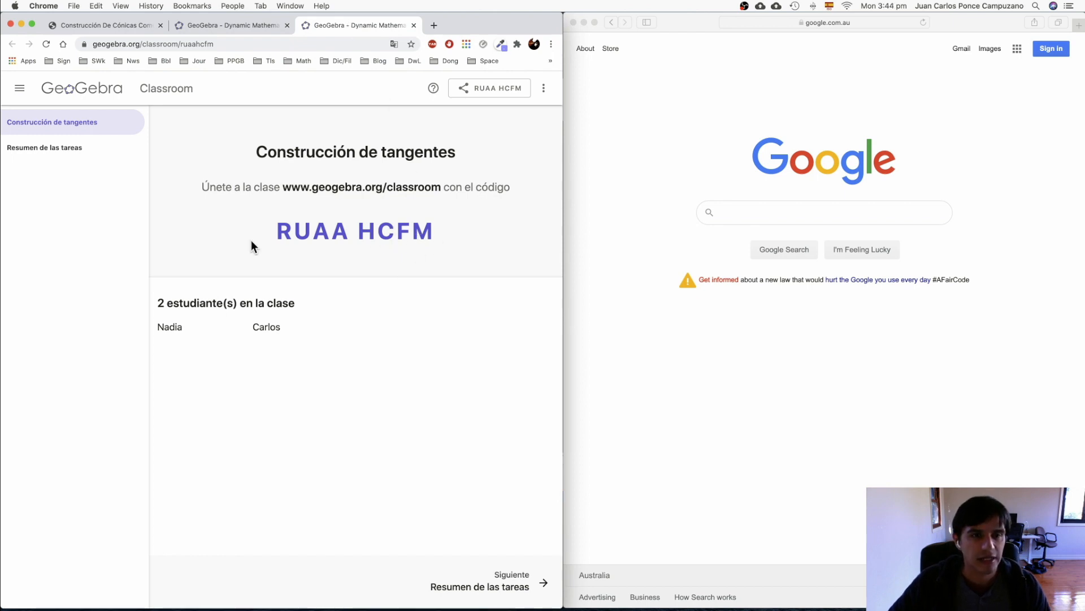
left_click_drag(254, 150, 462, 149)
left_click(436, 237)
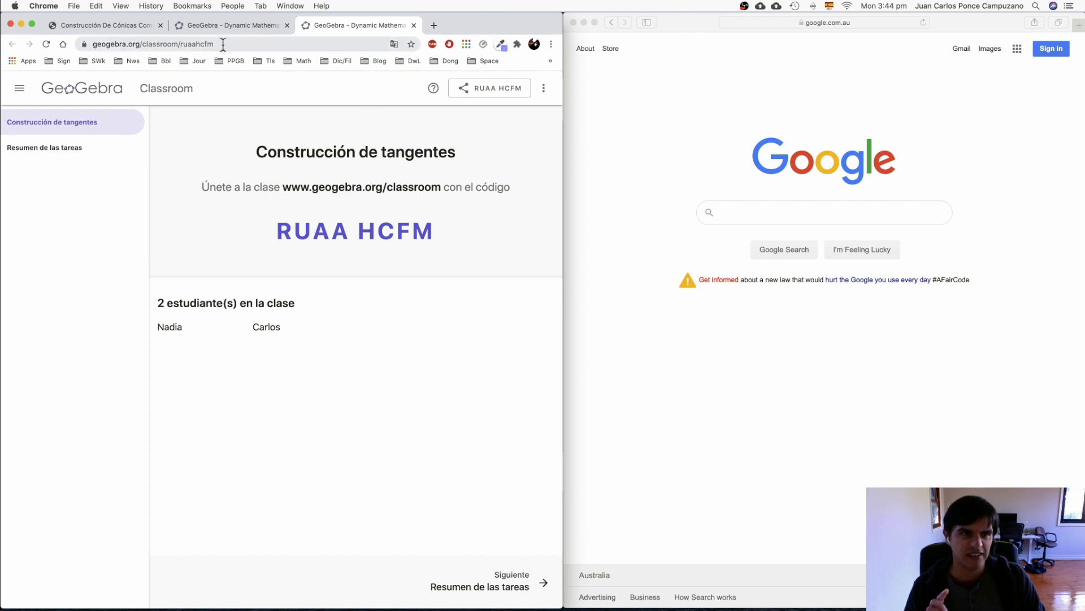
left_click_drag(433, 229, 276, 230)
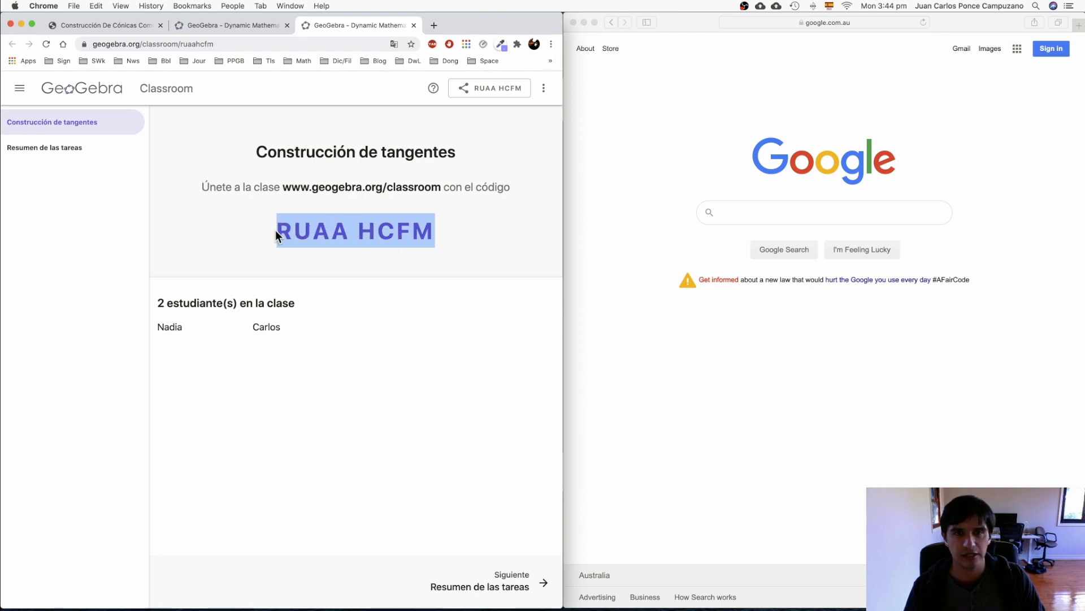
left_click(442, 243)
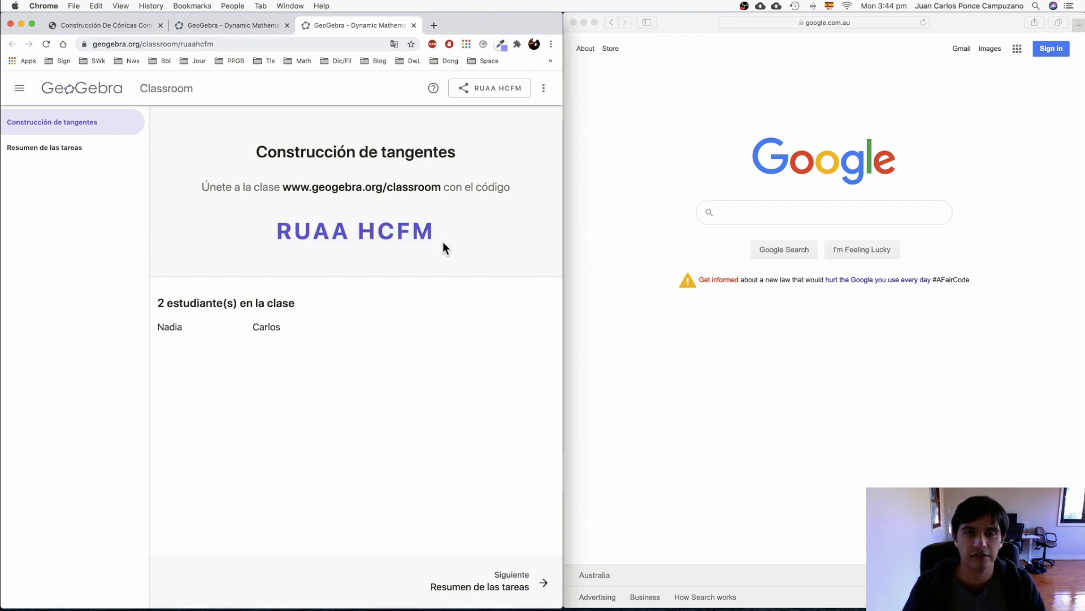
Copy the share link of the "Construcción de tangentes" class and open it in Safari
left_click(484, 90)
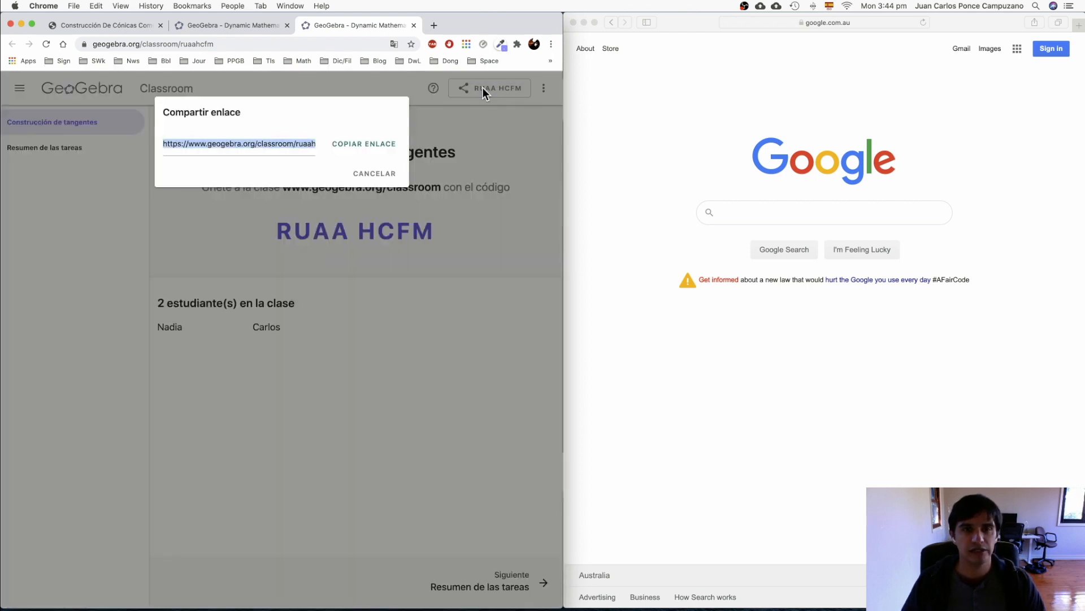
left_click(361, 147)
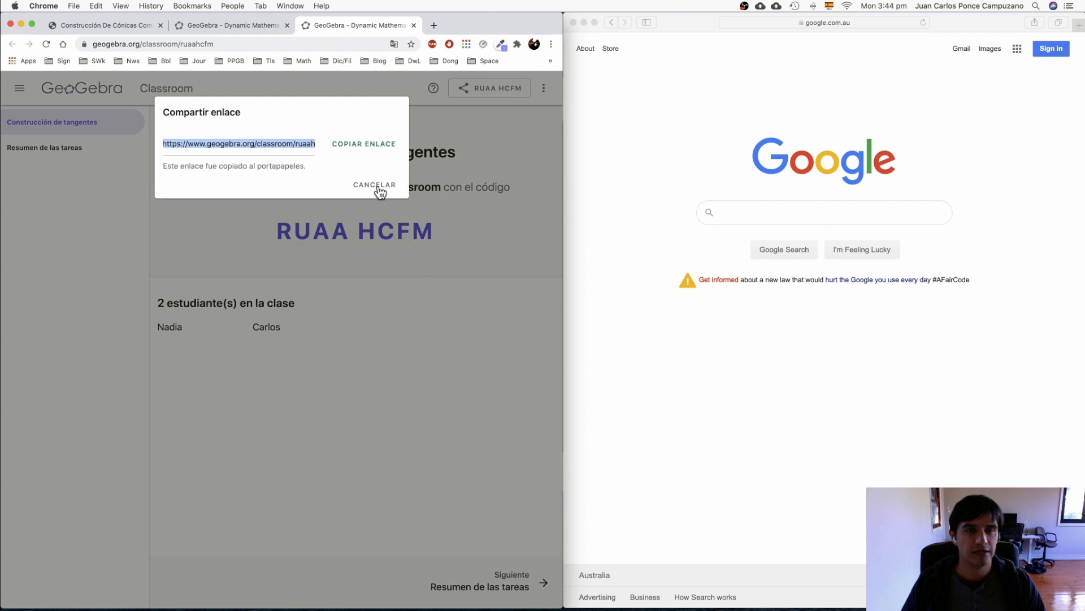
left_click(377, 189)
left_click(634, 173)
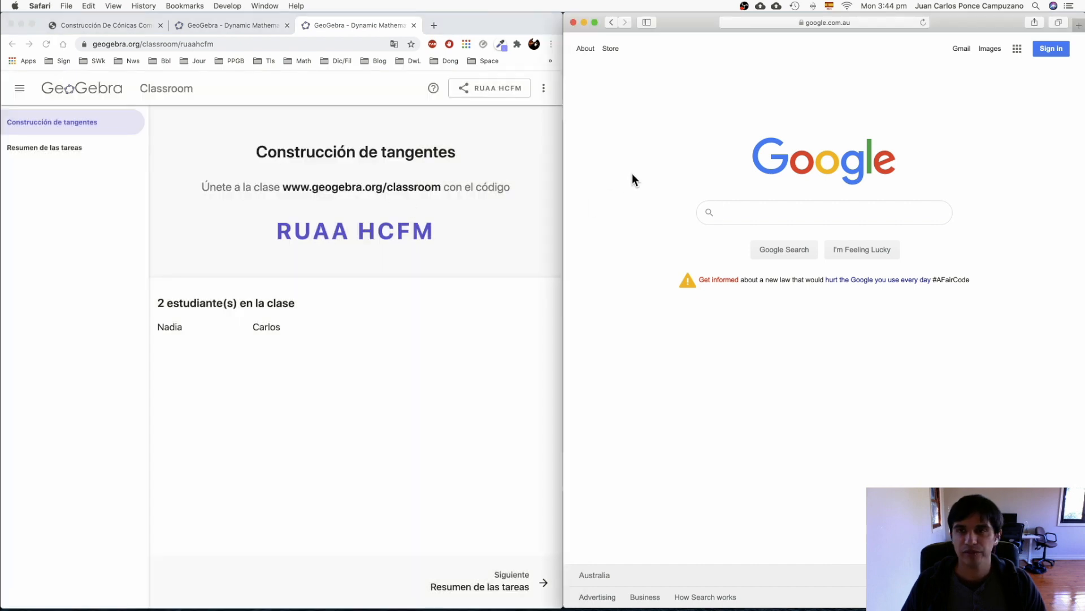
left_click(830, 26)
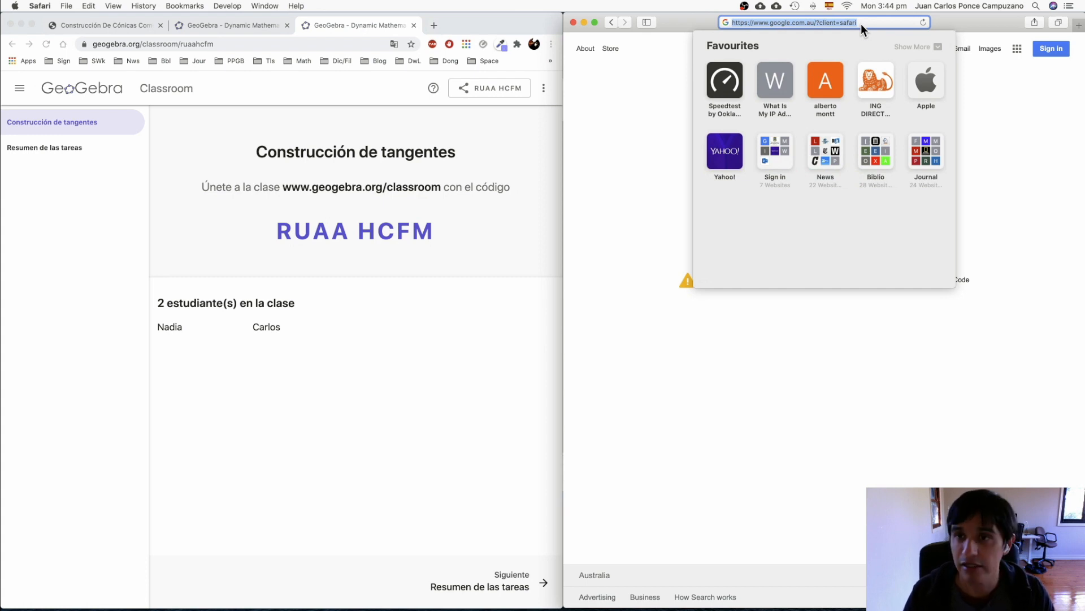
key("super+v")
key("Return")
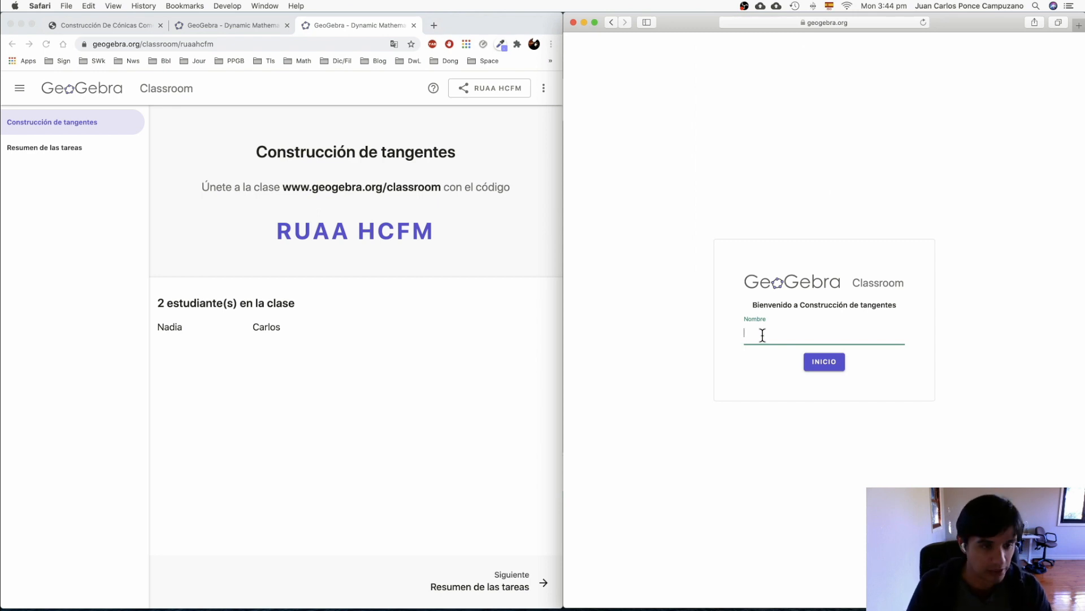
Enter the student's name on the welcome form and join the class
type("uan")
left_click(827, 366)
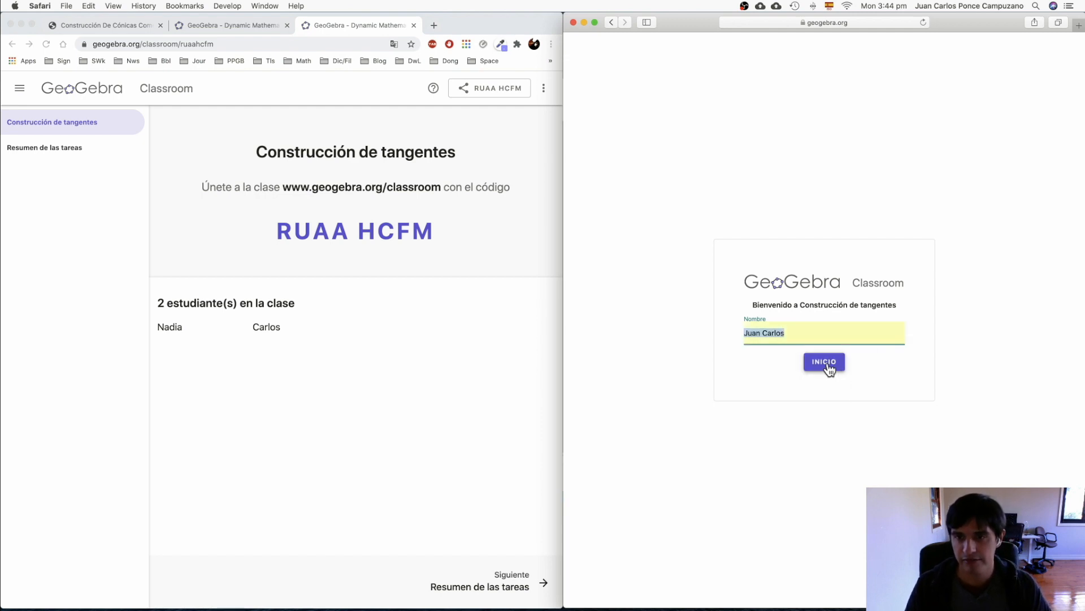
left_click(828, 366)
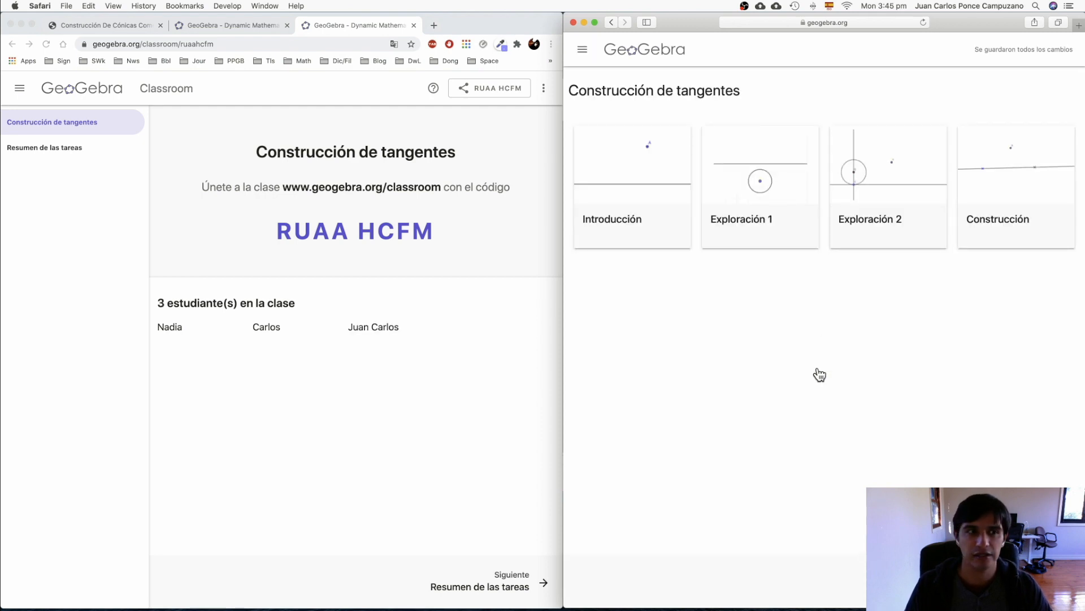
Go through Introducción to Exploración 1 and move the circle's centre upward in Tarea 1 until the circle touches the horizontal line
left_click(633, 195)
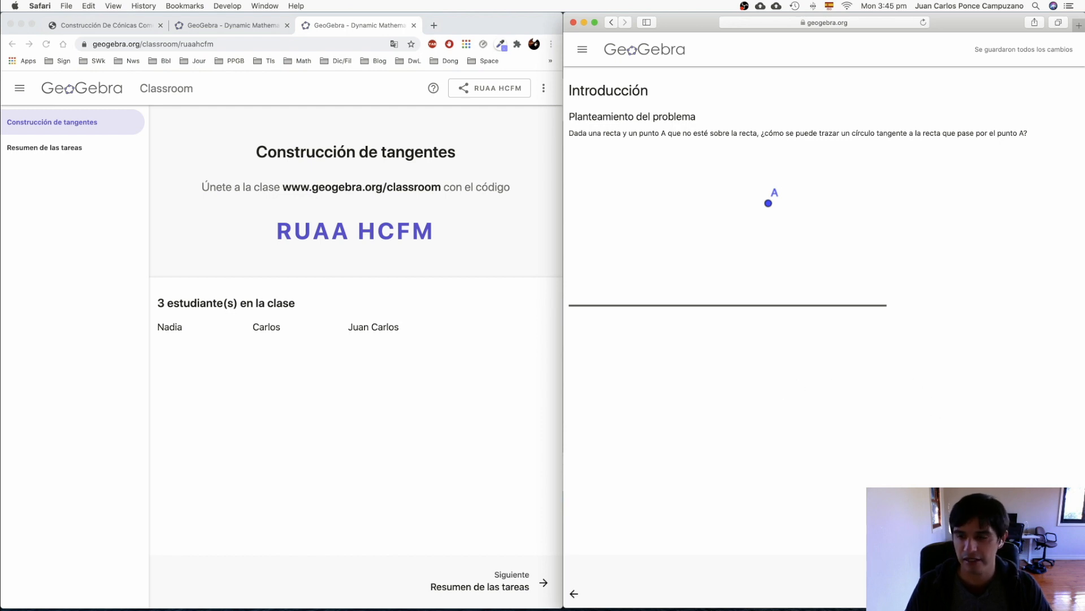
left_click(1065, 588)
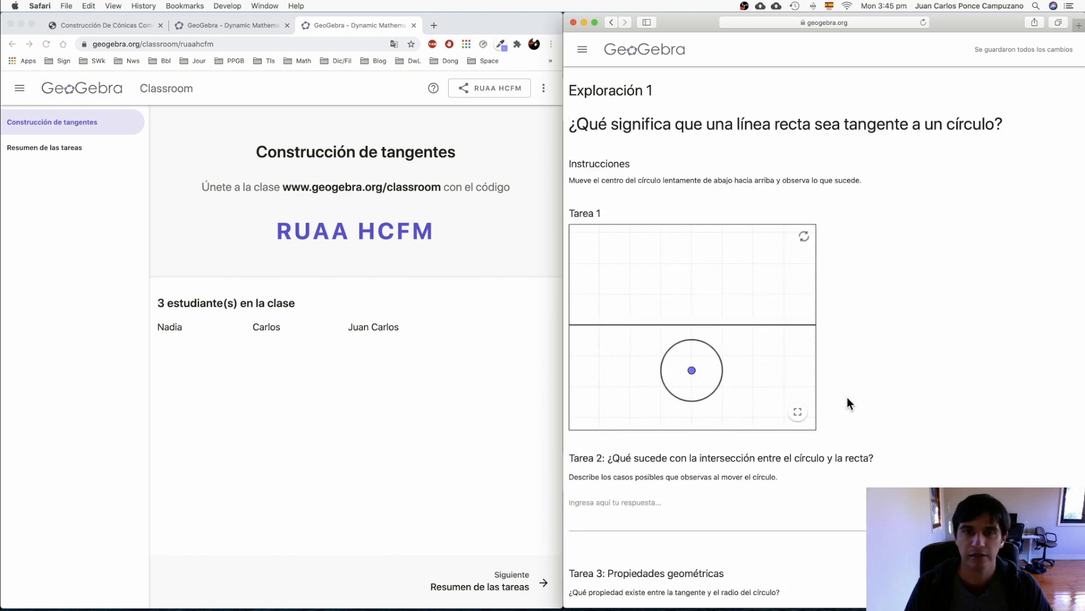
scroll(882, 396, "down", 1)
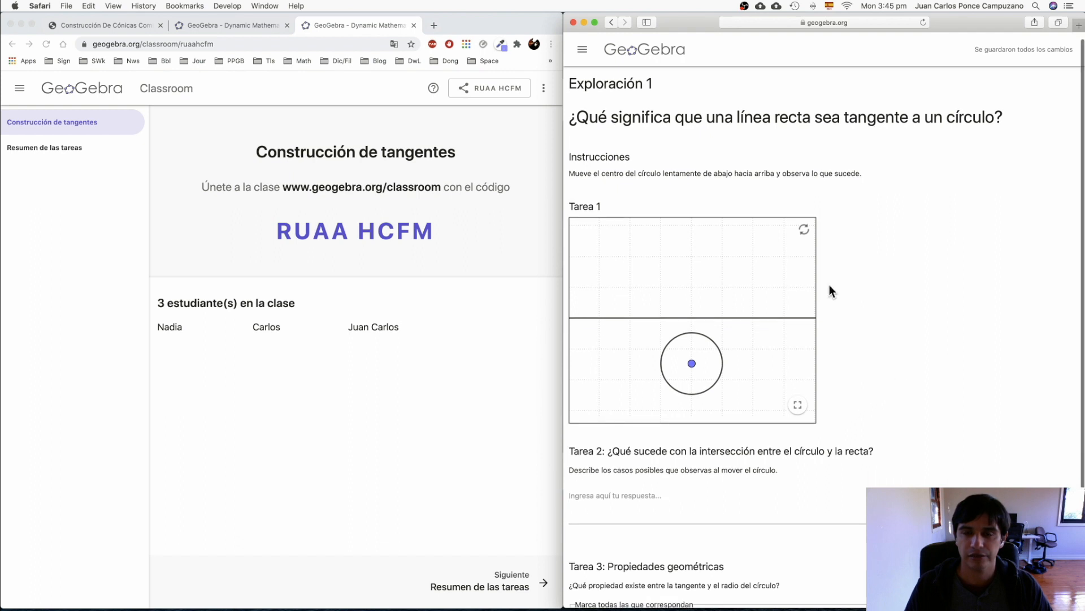
scroll(932, 254, "down", 5)
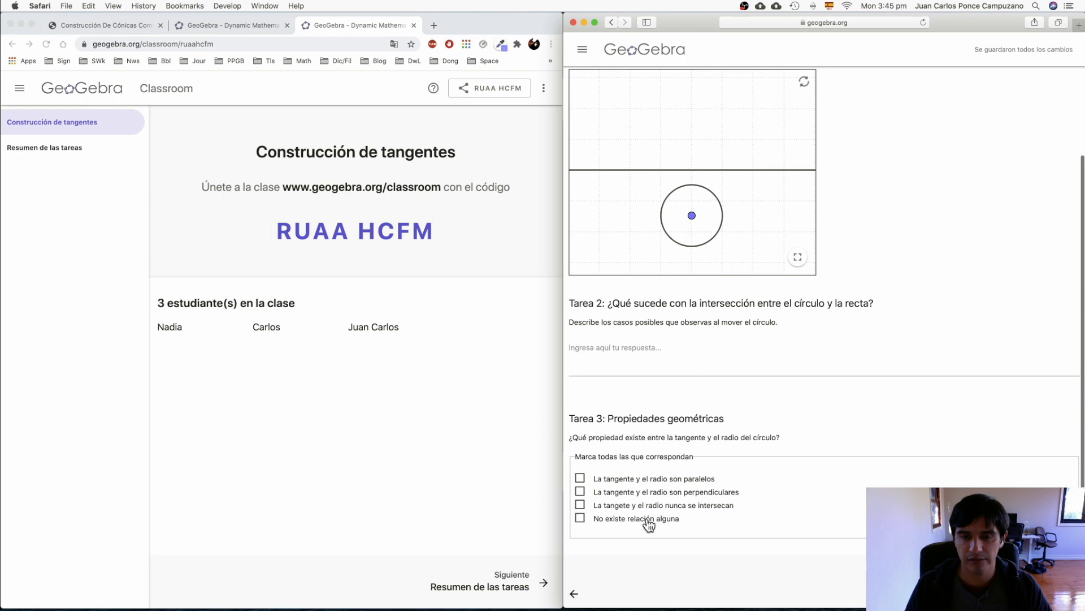
scroll(891, 315, "up", 5)
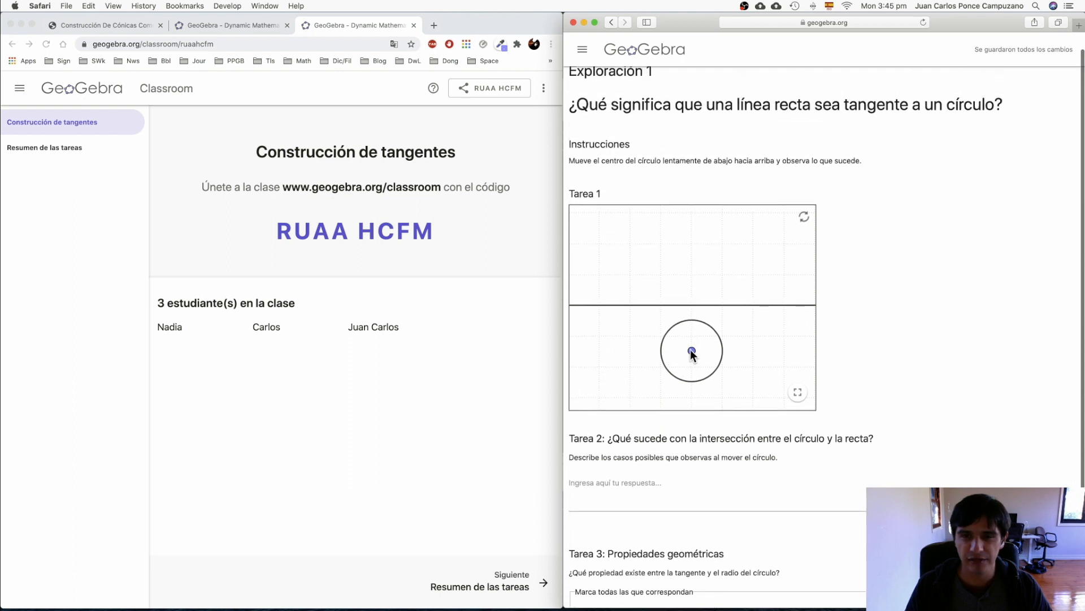
mouse_move(692, 350)
left_mouse_down()
mouse_move(693, 256)
mouse_move(693, 367)
mouse_move(694, 268)
mouse_move(690, 333)
left_mouse_up()
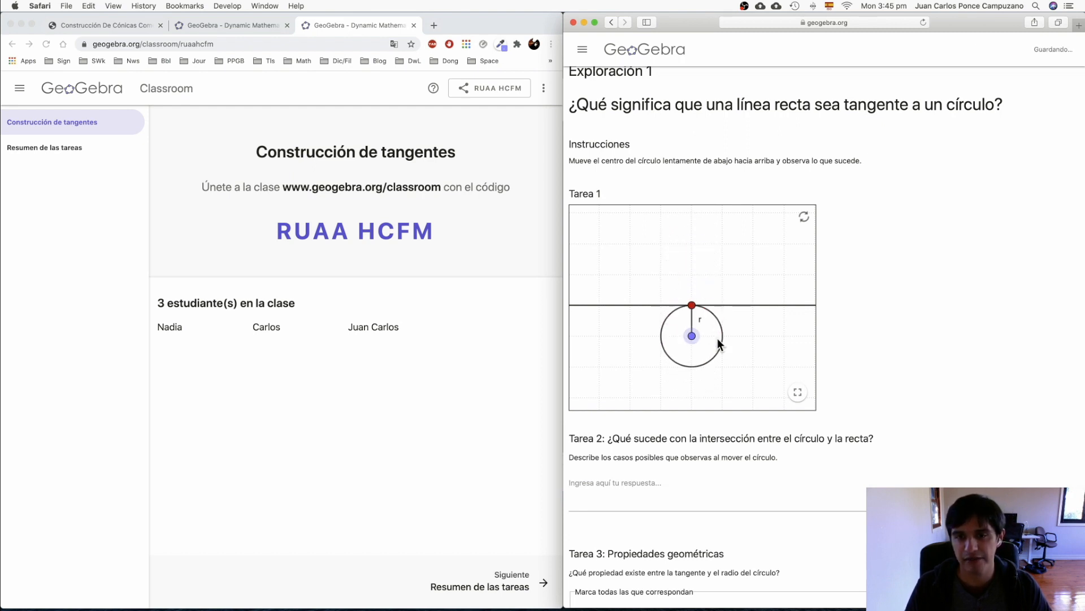
Answer the open question of Tarea 2 with "No observo casos"
scroll(899, 343, "down", 3)
left_click(615, 379)
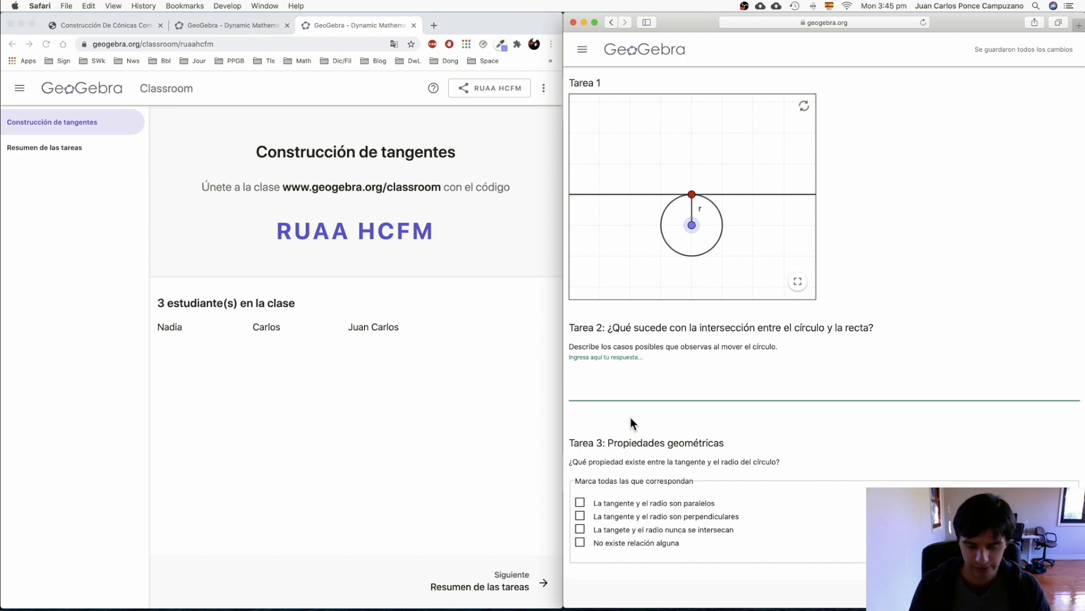
type("No ob")
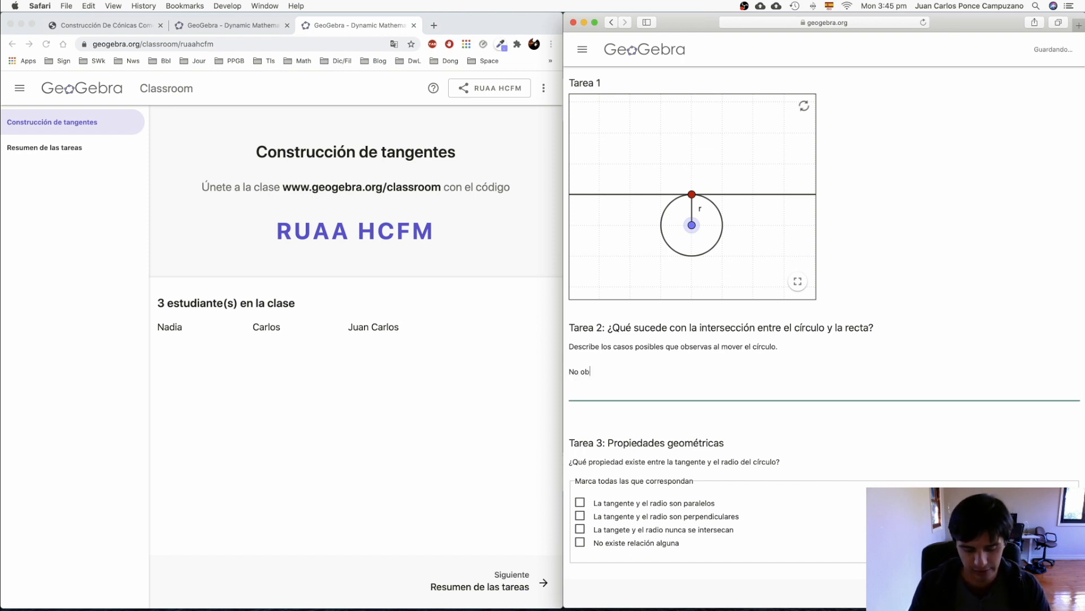
type("servo casos")
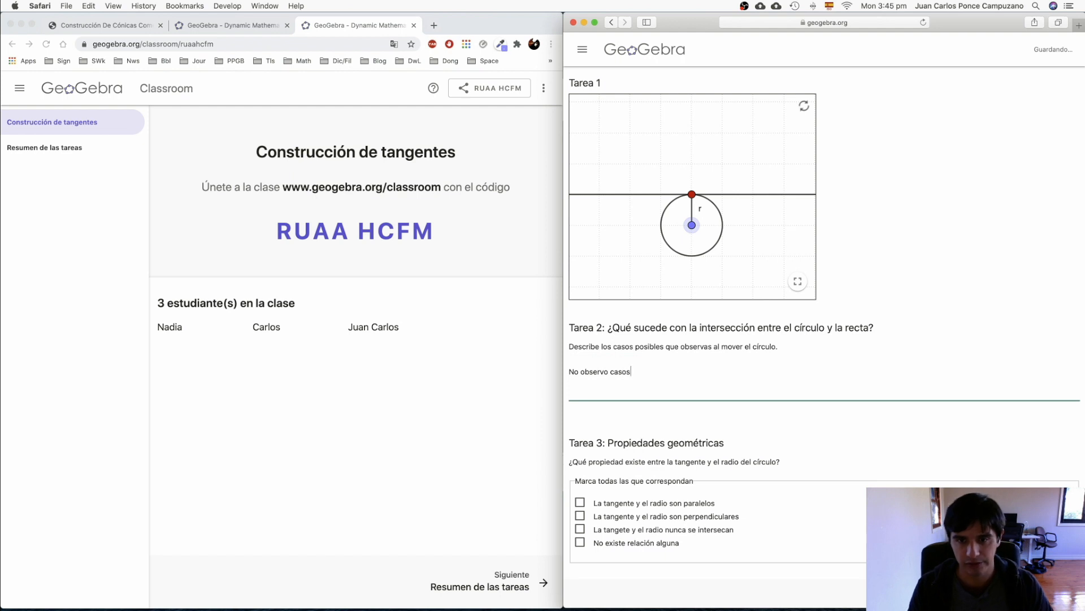
Mark "La tangente y el radio son perpendiculares" in Tarea 3 and continue to Exploración 2
scroll(614, 526, "down", 1)
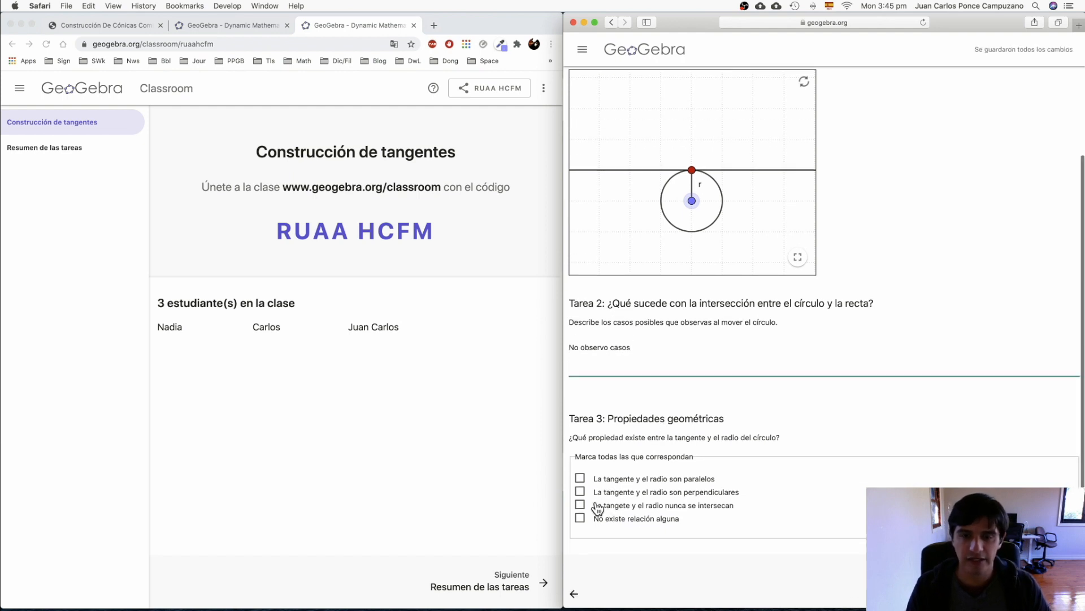
left_click(581, 494)
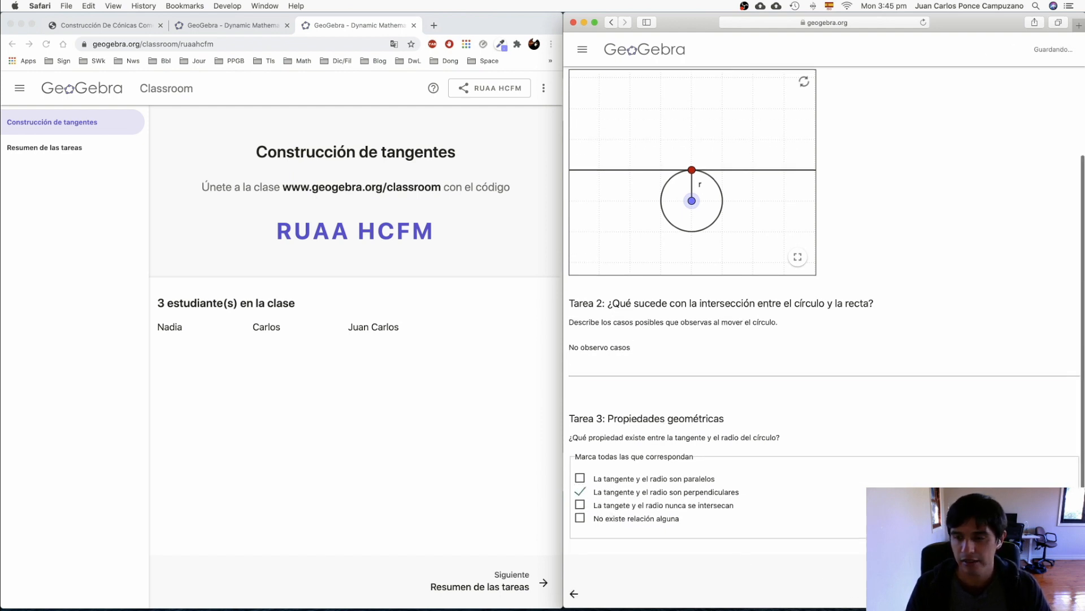
left_click(1063, 591)
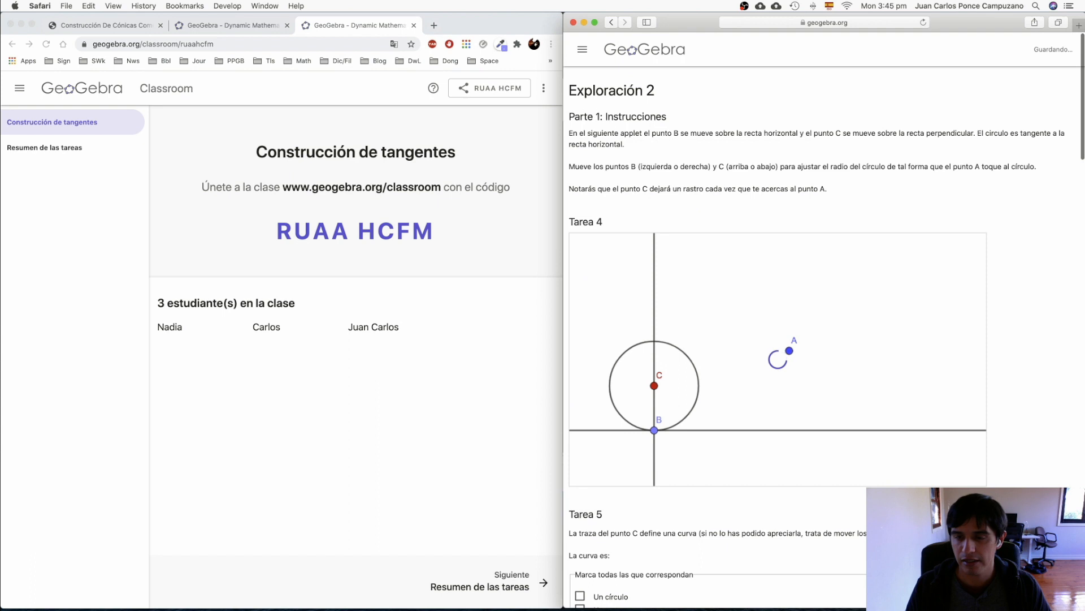
Switch to the teacher's view in Chrome, open "Resumen de las tareas" and review student progress across all the tasks
left_click(233, 417)
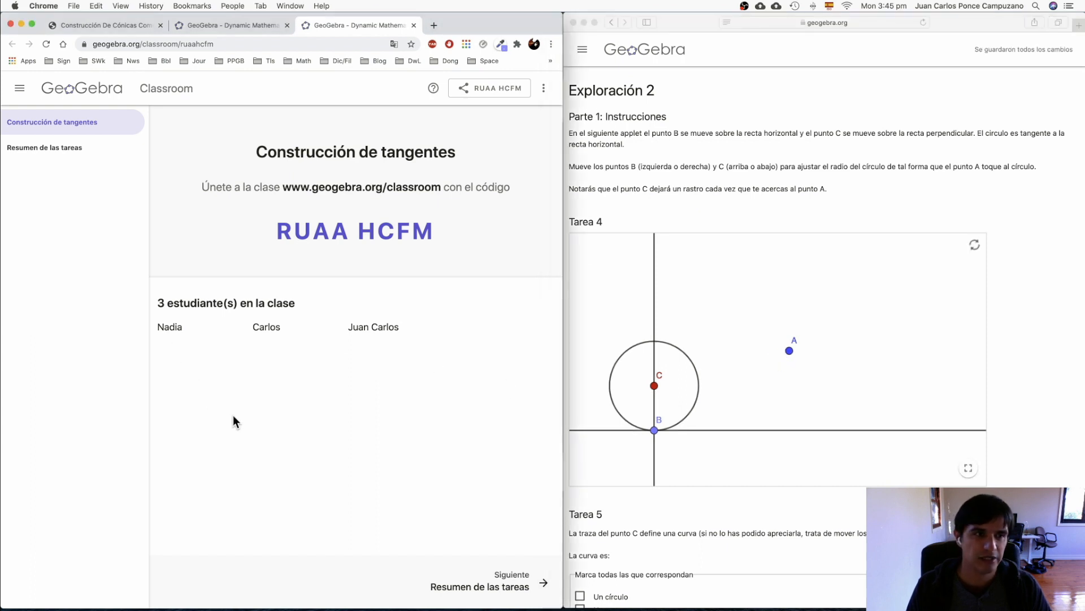
left_click(51, 152)
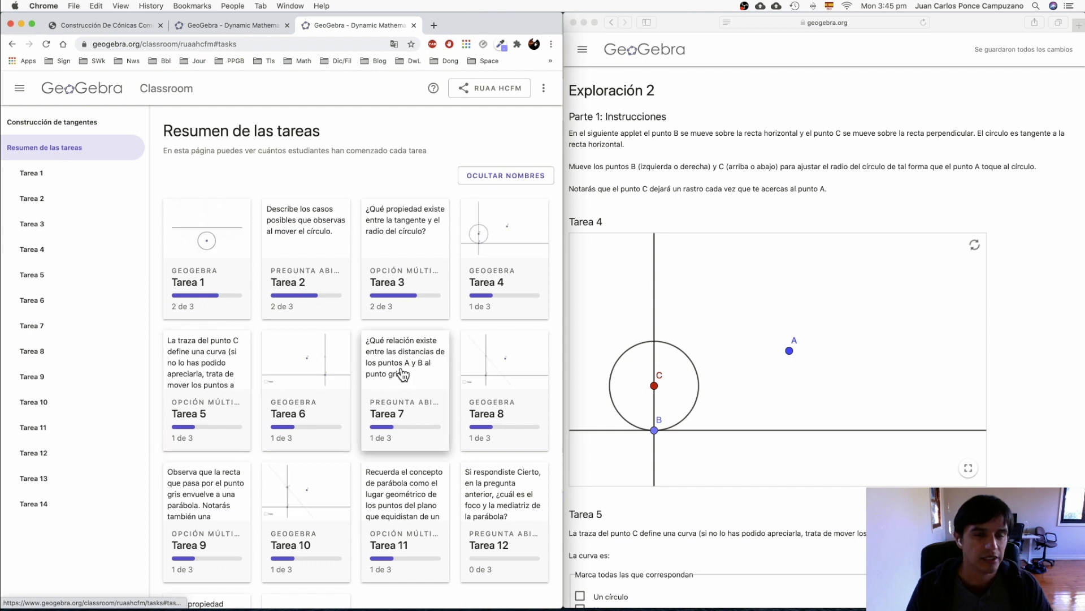
scroll(404, 375, "down", 1)
scroll(403, 374, "down", 2)
scroll(401, 419, "up", 3)
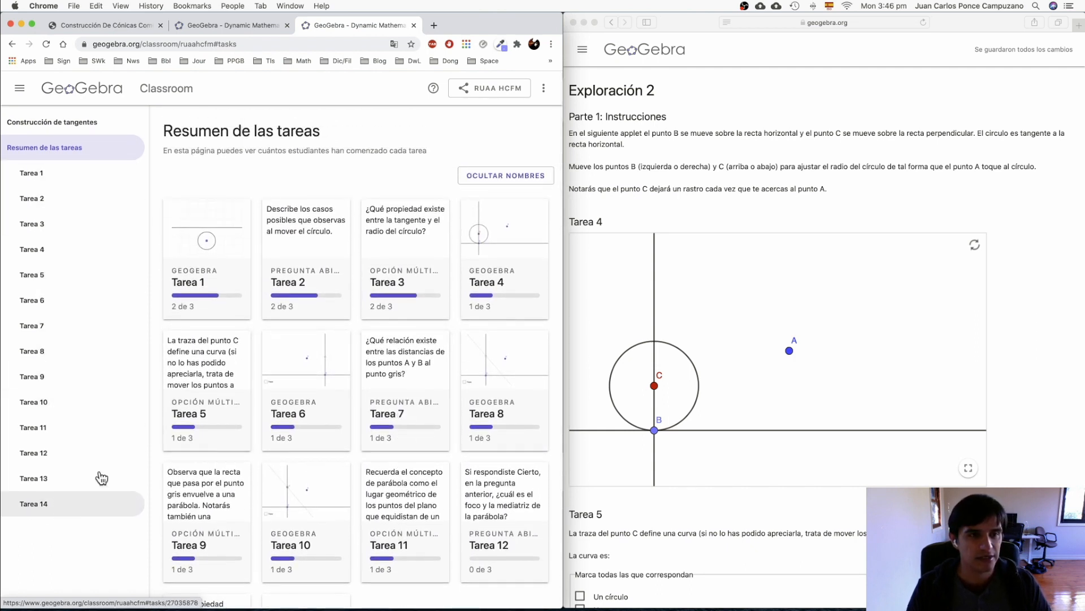
scroll(159, 180, "down", 3)
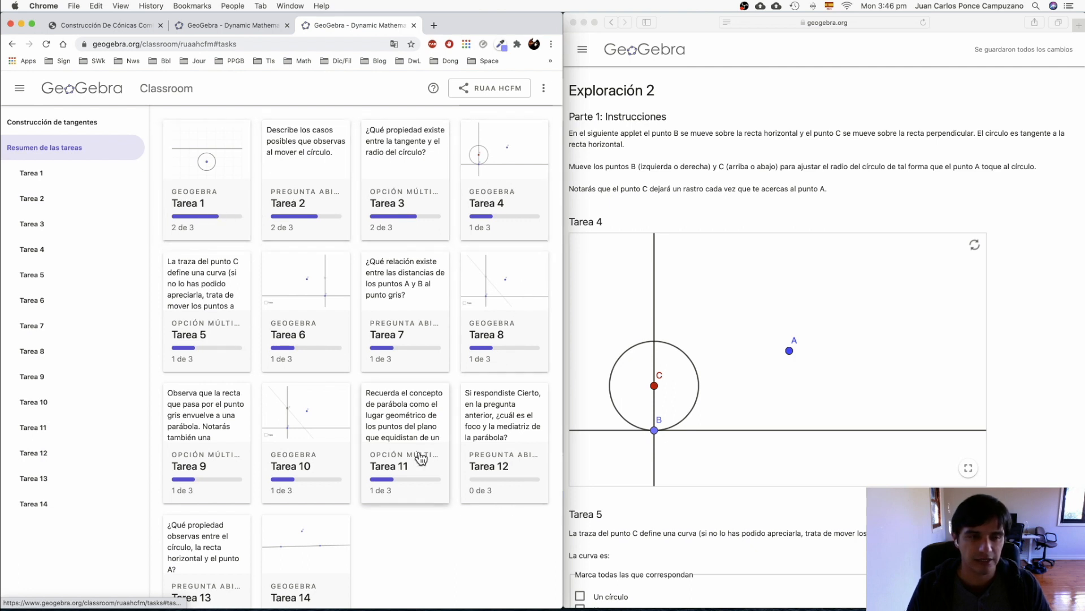
scroll(308, 459, "down", 3)
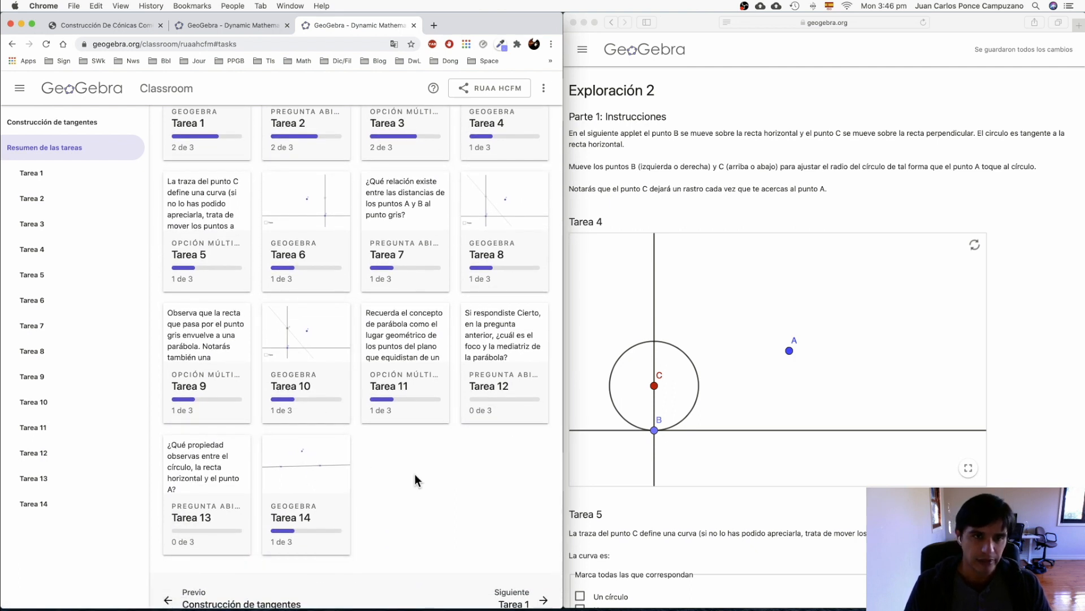
Open Tarea 5 from the task summary and examine the chart of student answers
left_click(205, 216)
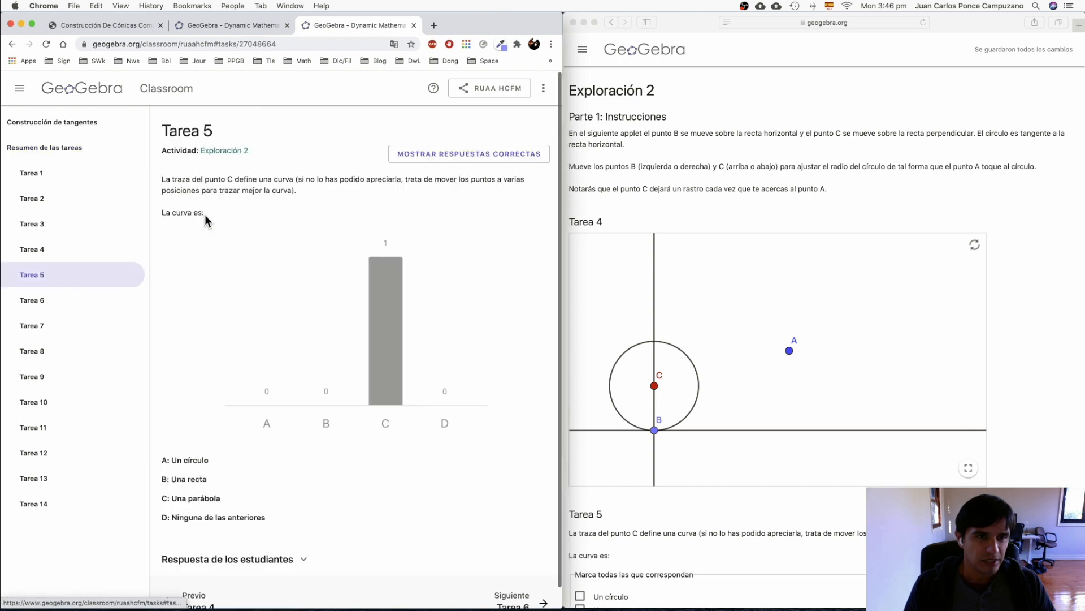
scroll(305, 226, "down", 1)
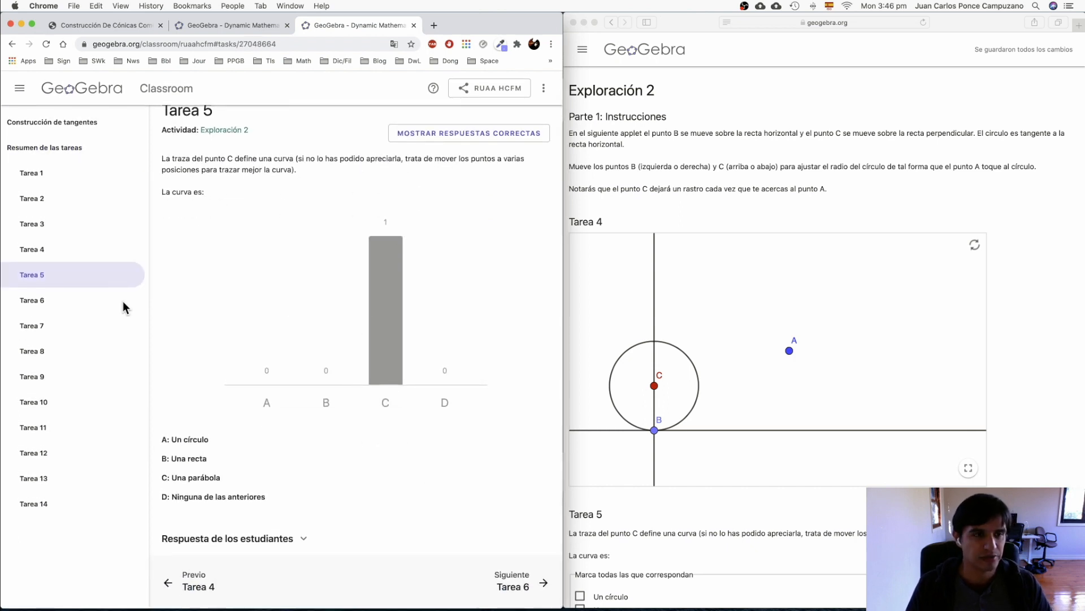
Examine the student's work in Tarea 6 and the student answers page of Tarea 12
left_click(38, 311)
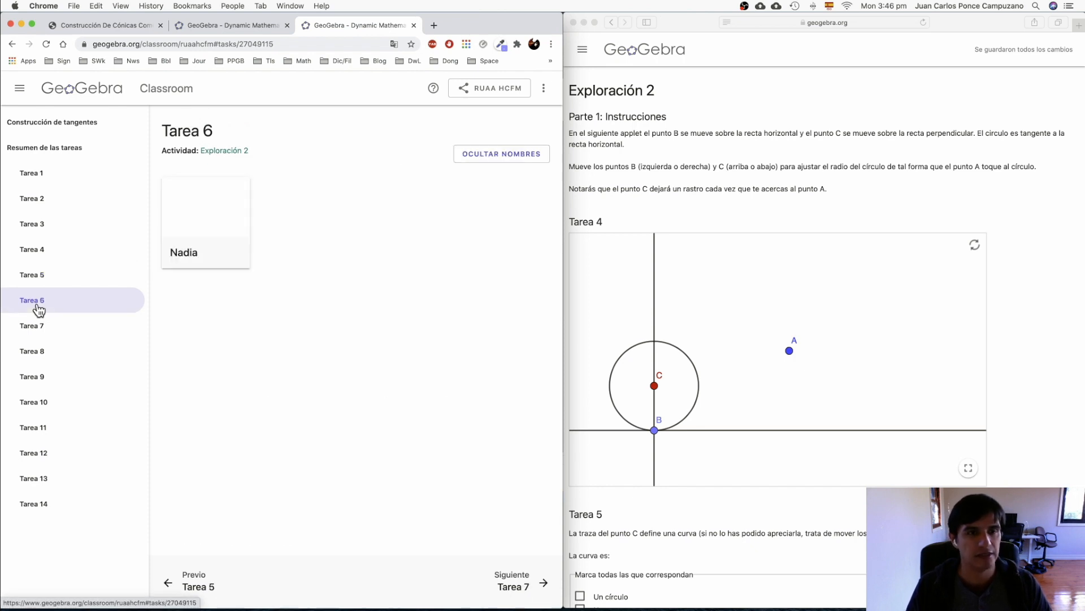
left_click(219, 219)
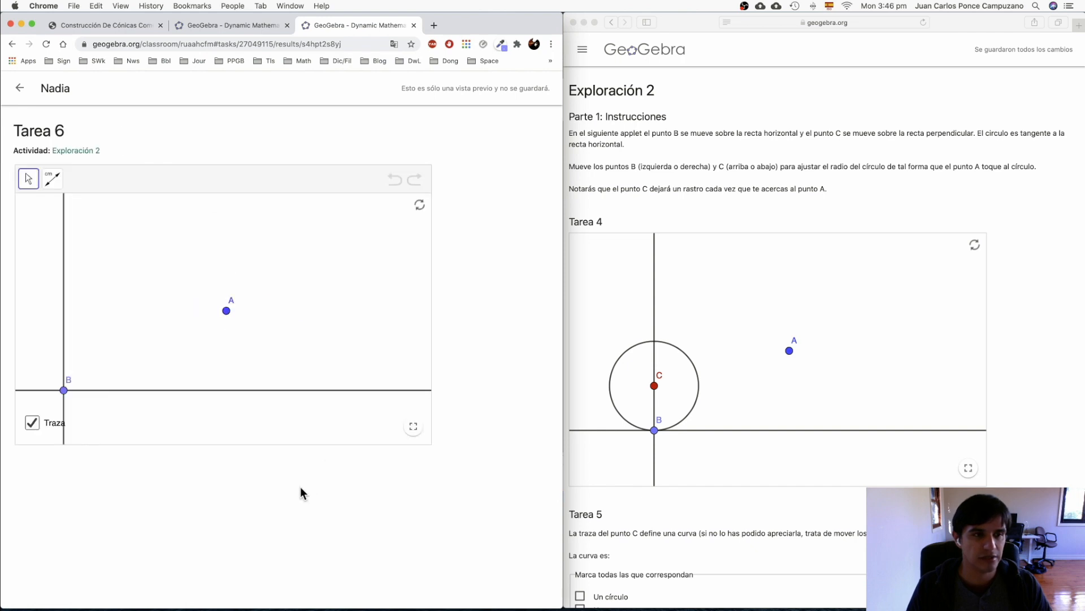
left_click(20, 89)
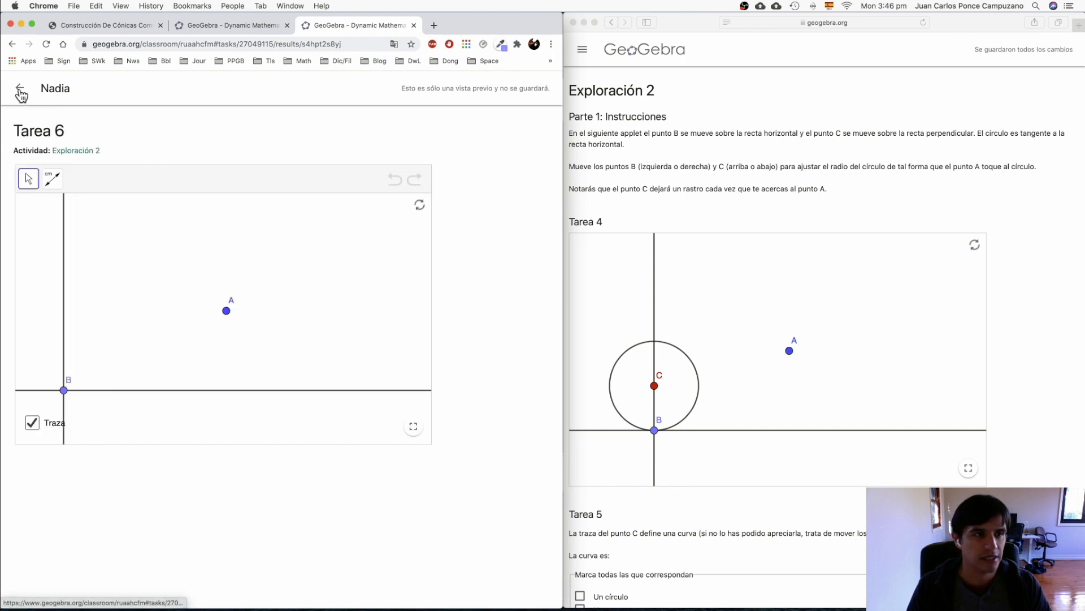
left_click(59, 450)
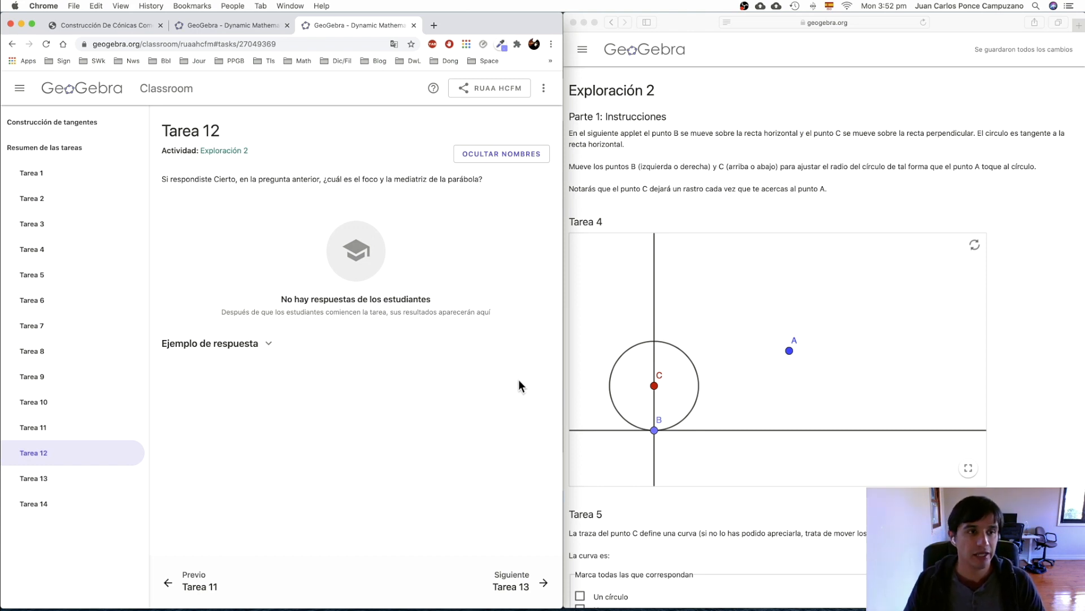
Return to the "Construcción de tangentes" class overview and copy the class code
left_click(43, 121)
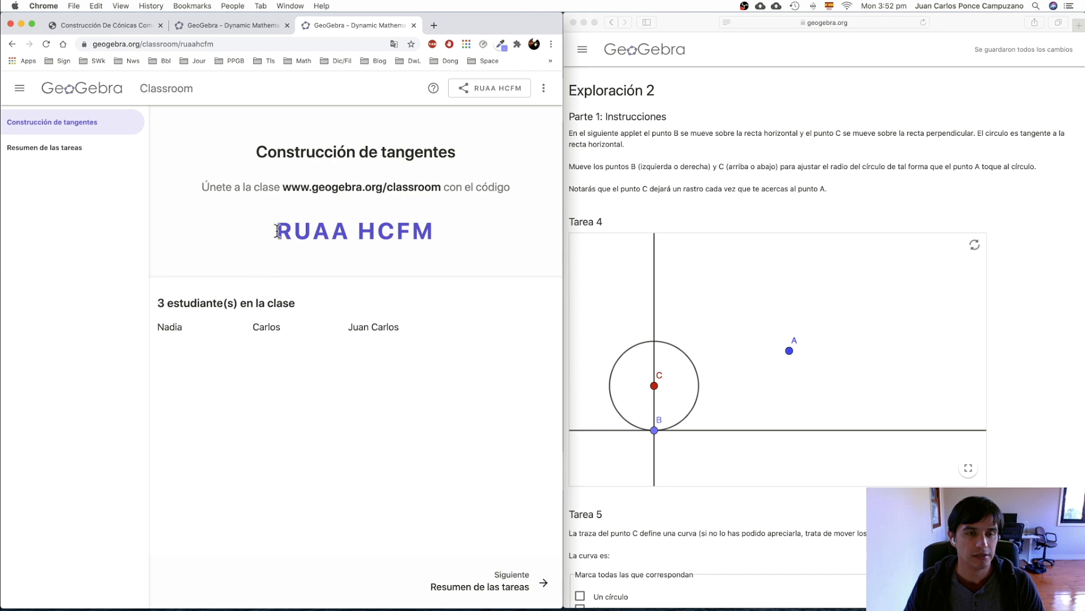
left_click_drag(274, 234, 448, 235)
key("super+c")
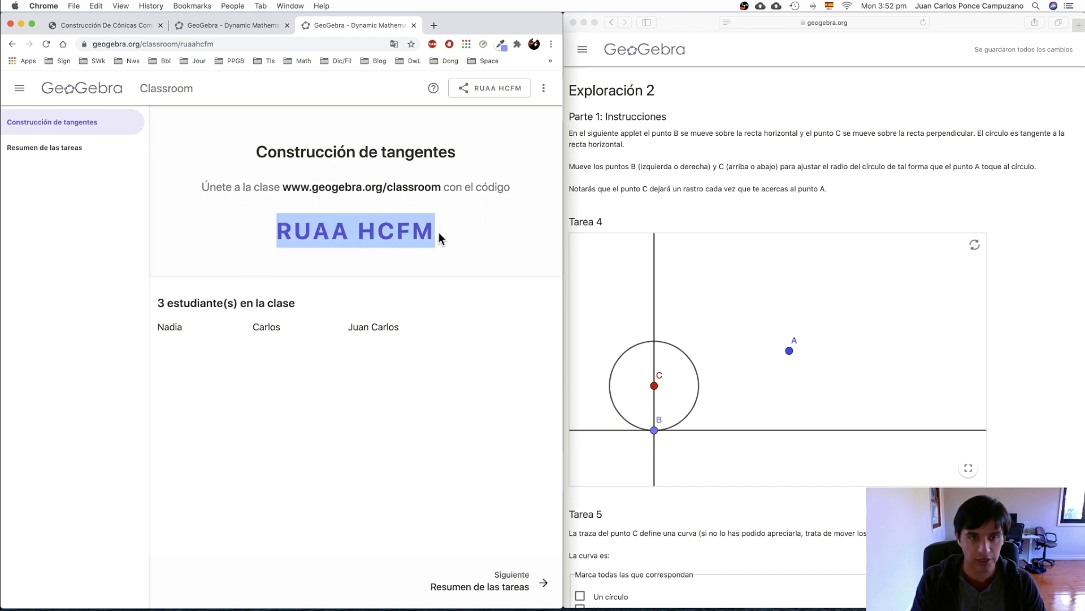
Switch to the student's view in Safari and load geogebra.org
left_click(816, 23)
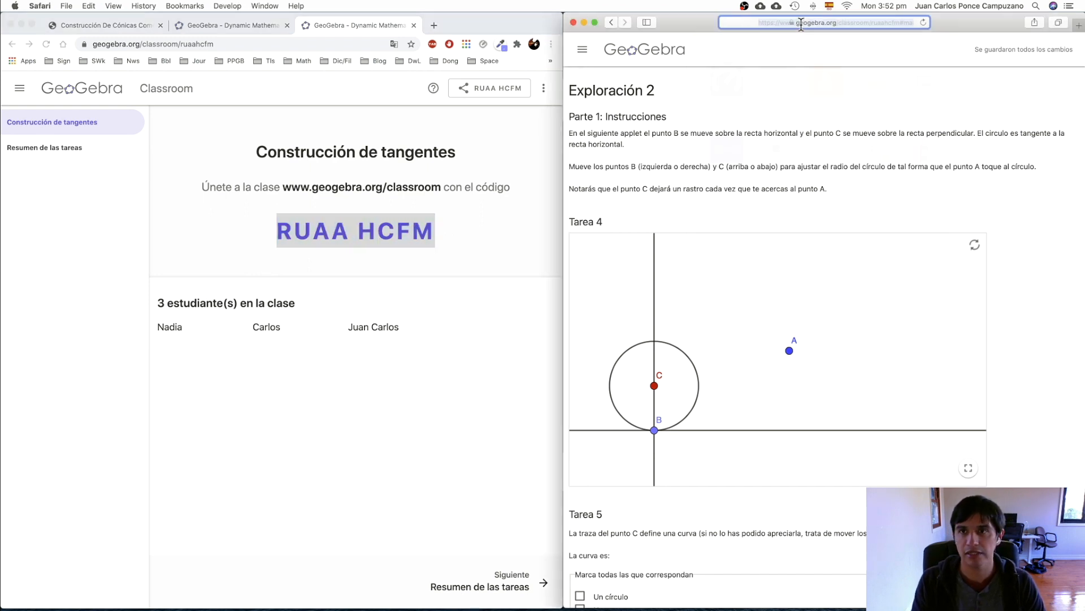
type("geogebra.org")
key("Return")
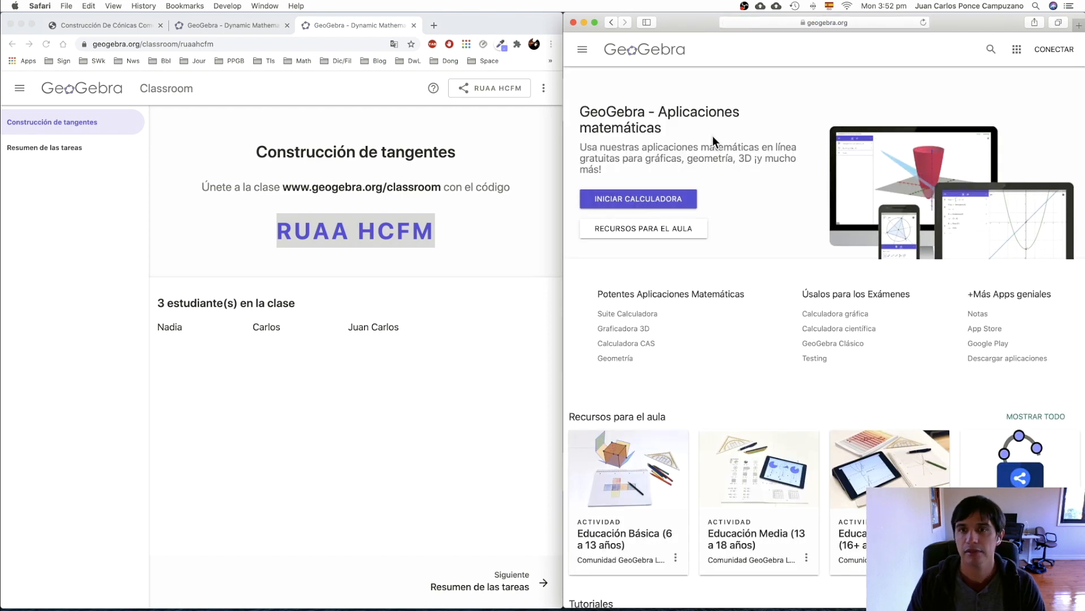
Open GeoGebra Classroom, enter the copied class code and join the class as a student
left_click(583, 50)
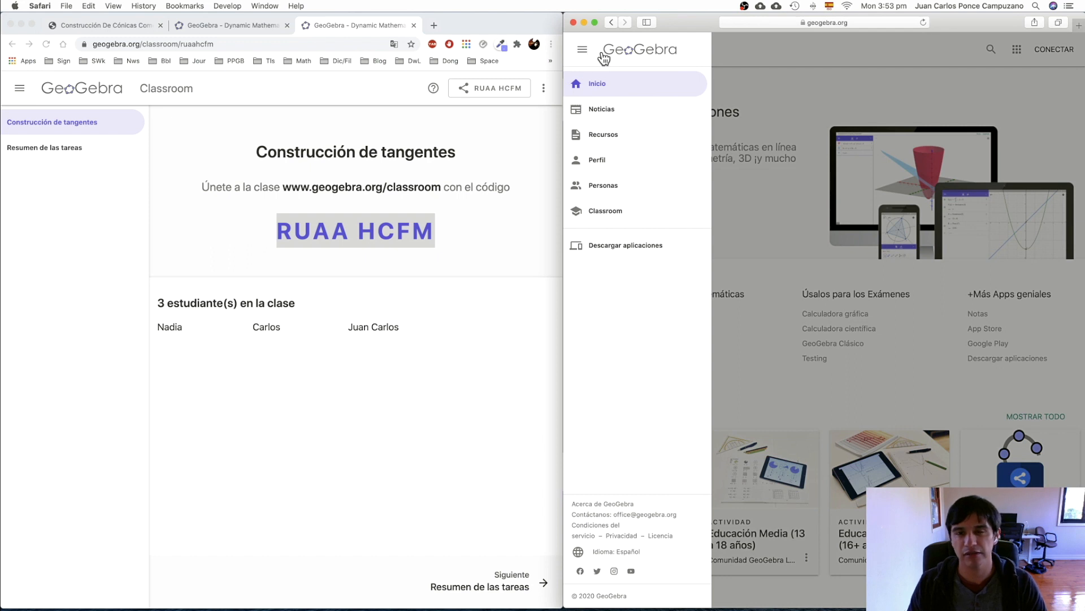
left_click(635, 213)
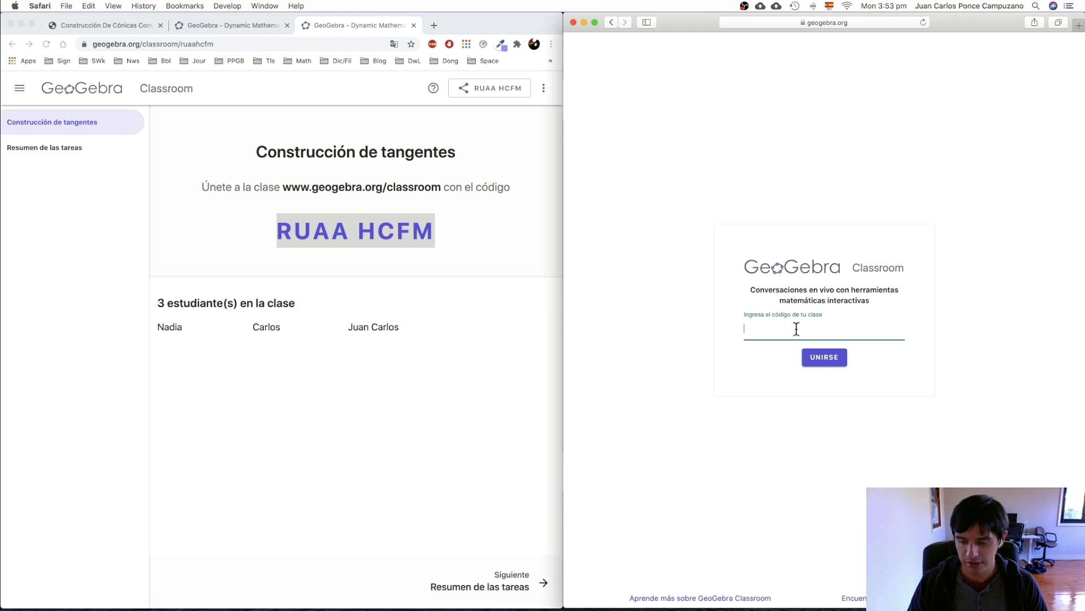
key("super+v")
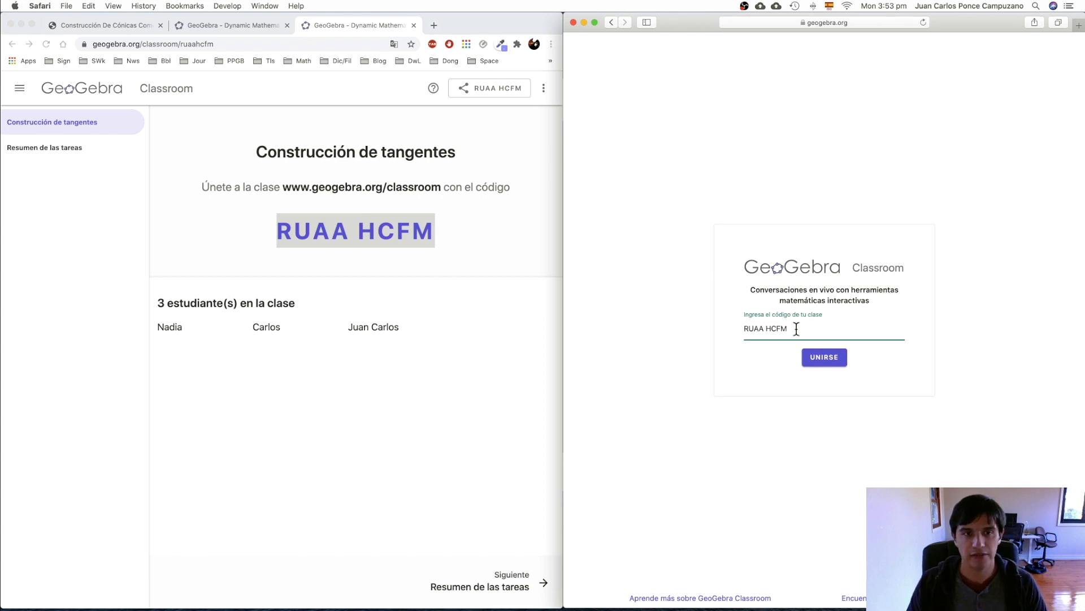
left_click(824, 362)
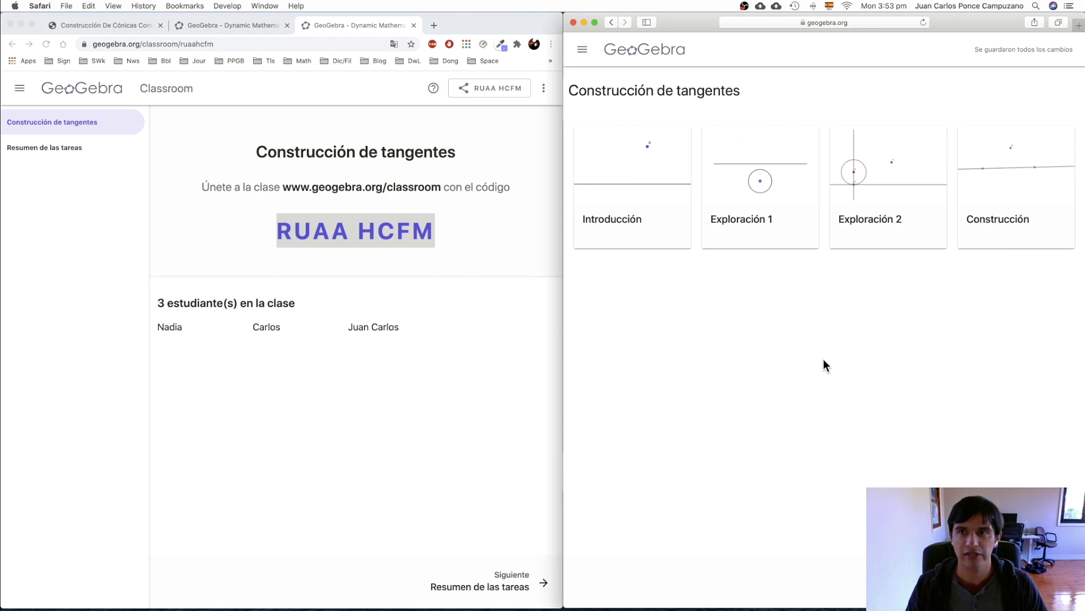
left_click(481, 384)
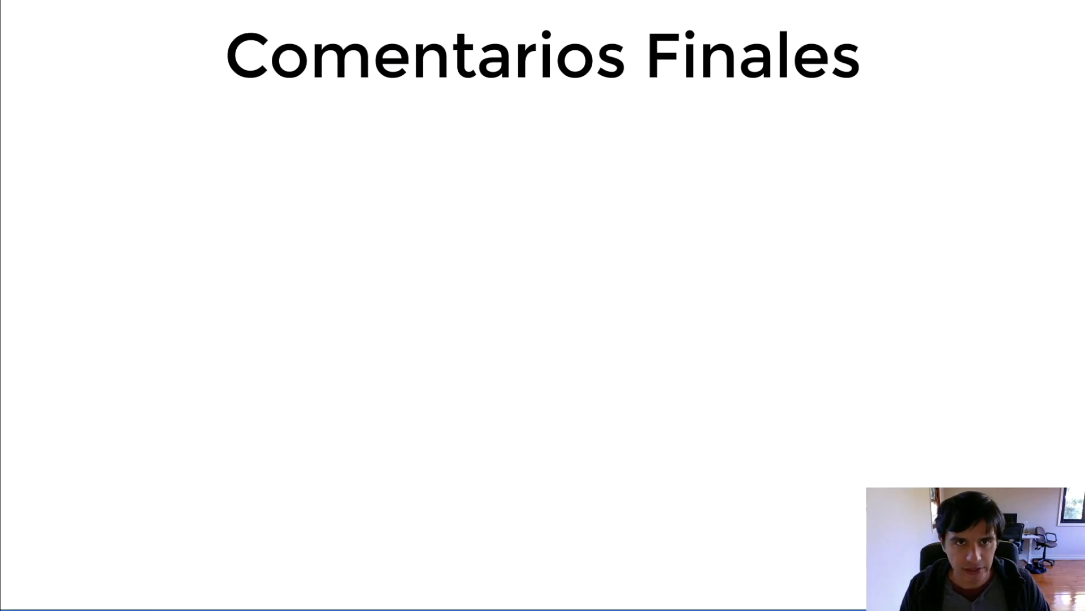
key("Right")
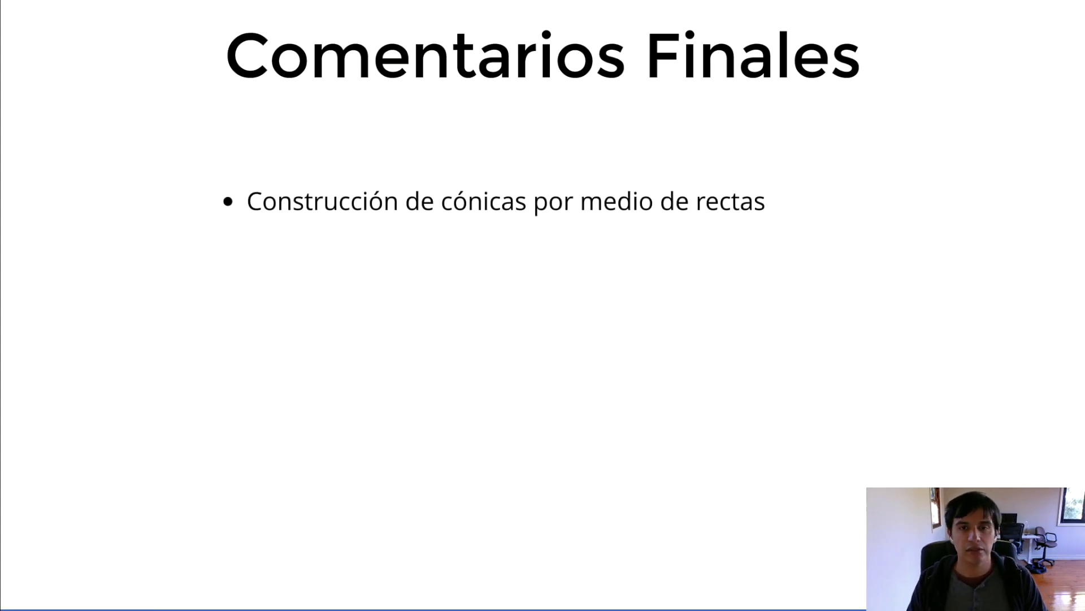
key("Right")
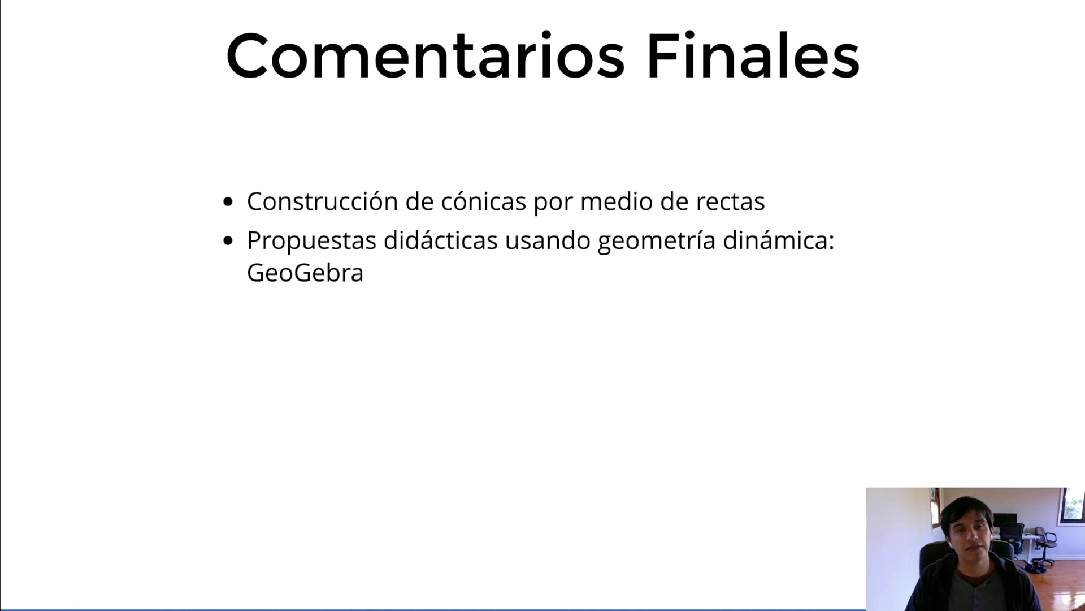
key("Right")
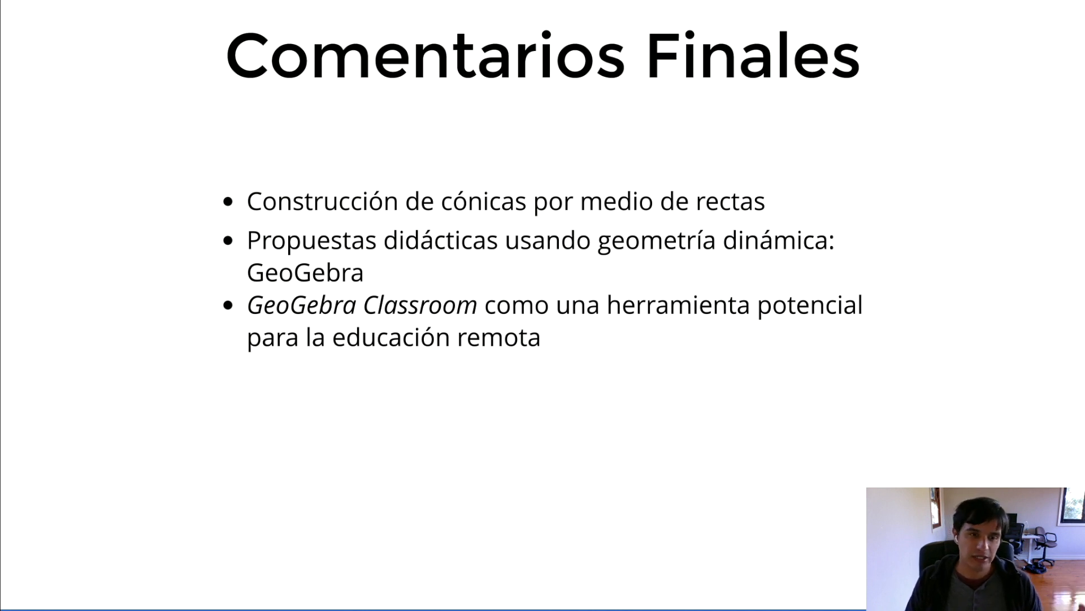
key("Right")
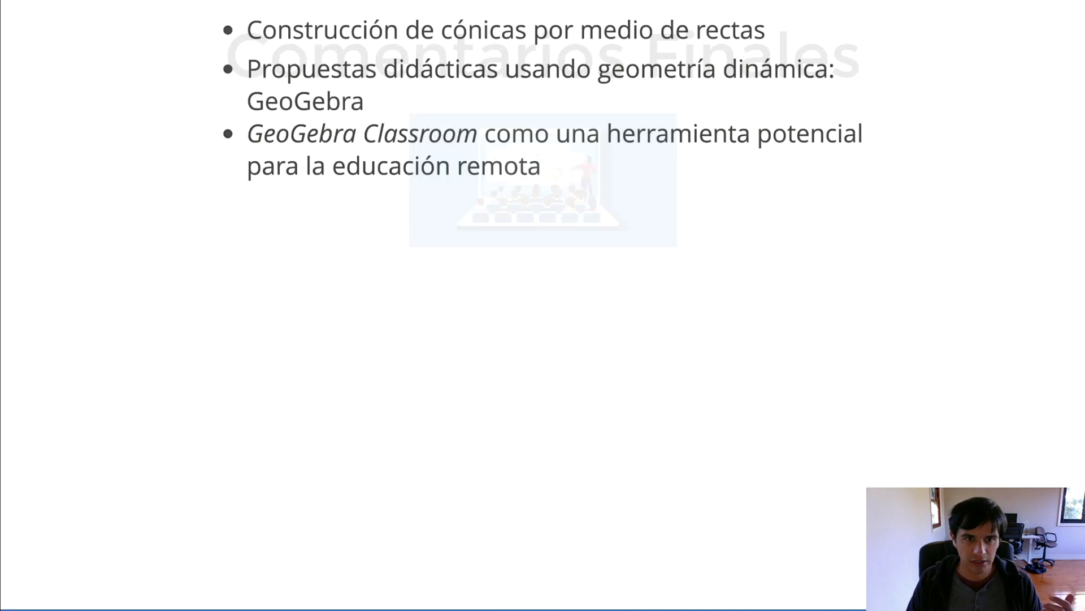